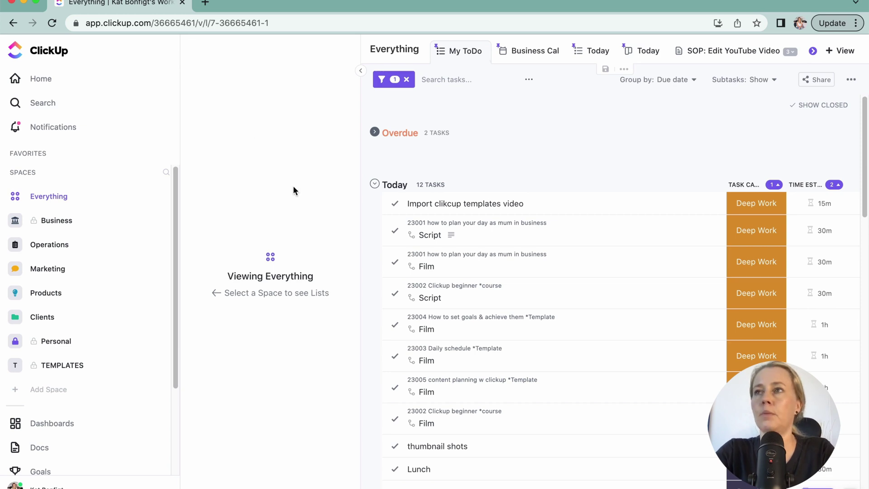
Collapse the Lists sidebar and check the My ToDo view's location filter and subtask display options.
{"action": "left_click", "coordinate": [360, 70]}
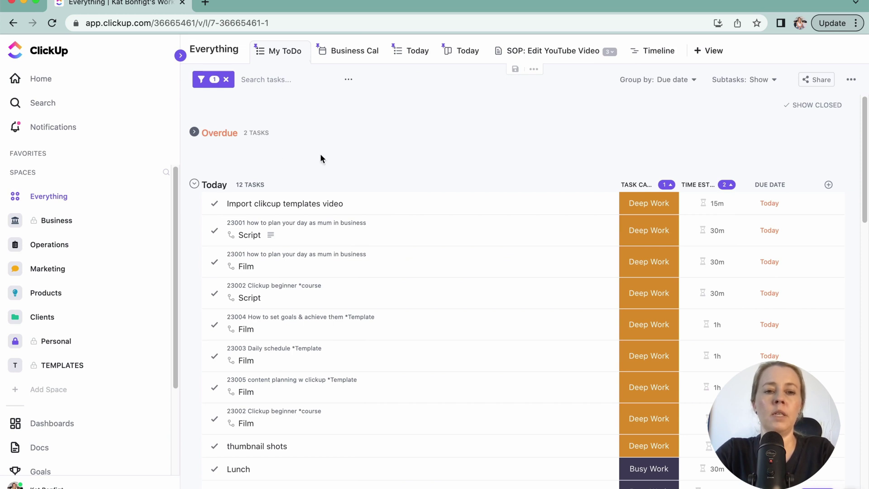
{"action": "left_click", "coordinate": [206, 80]}
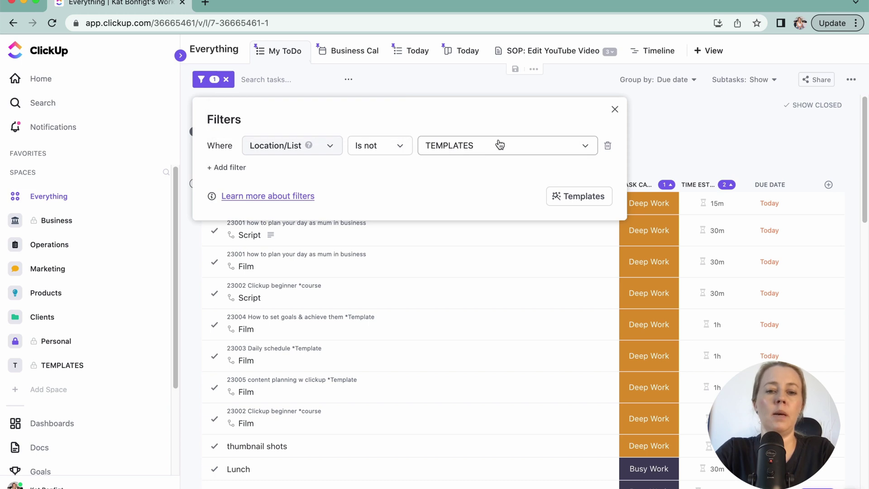
{"action": "left_click", "coordinate": [614, 110]}
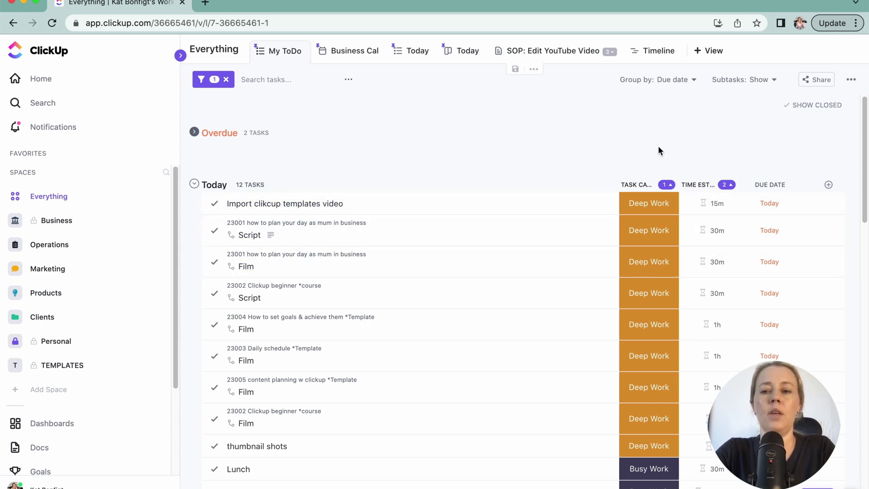
{"action": "left_click", "coordinate": [760, 81]}
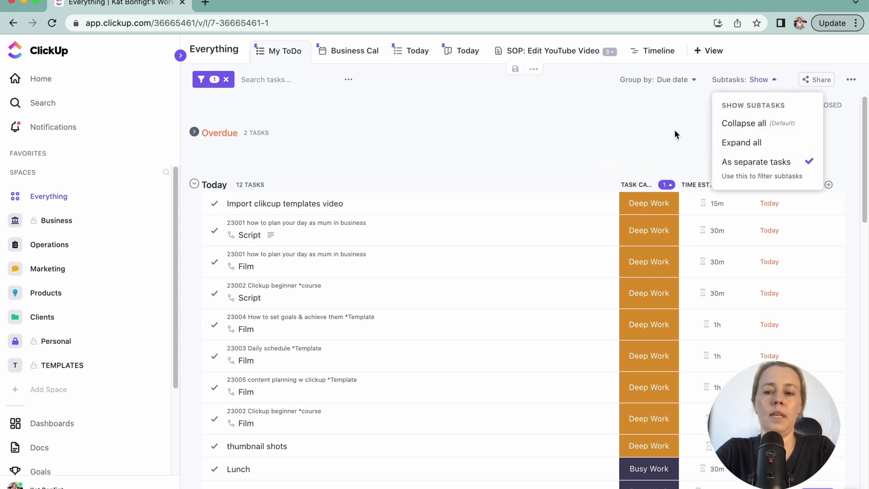
{"action": "left_click", "coordinate": [660, 121]}
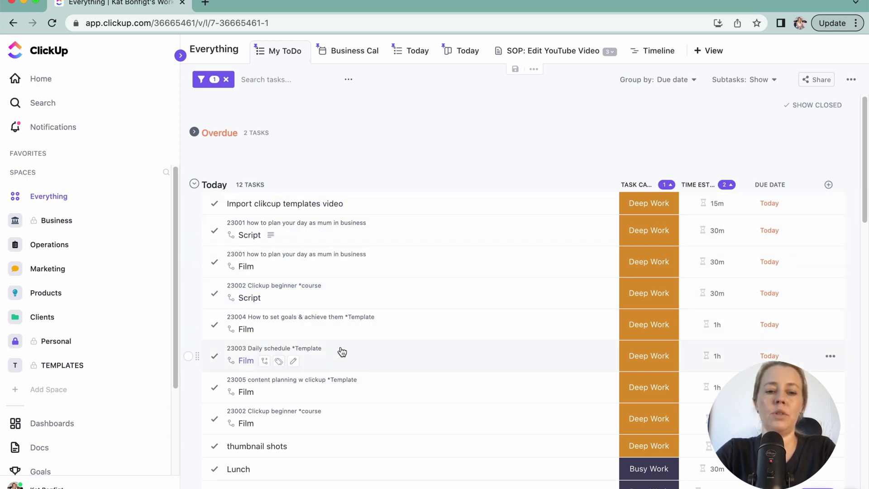
Look through the tasks due today, examining their task categories, time estimates and the total estimated time.
{"action": "scroll", "coordinate": [429, 333], "scroll_direction": "down", "scroll_amount": 8}
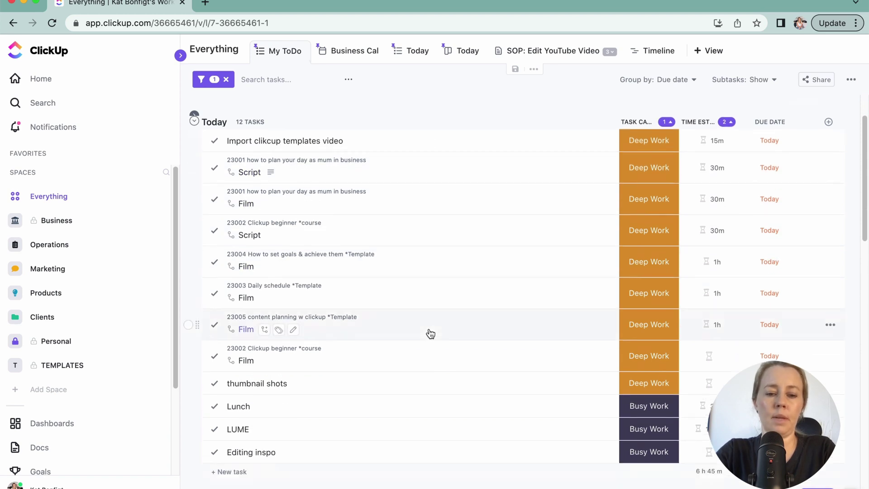
{"action": "scroll", "coordinate": [430, 333], "scroll_direction": "up", "scroll_amount": 8}
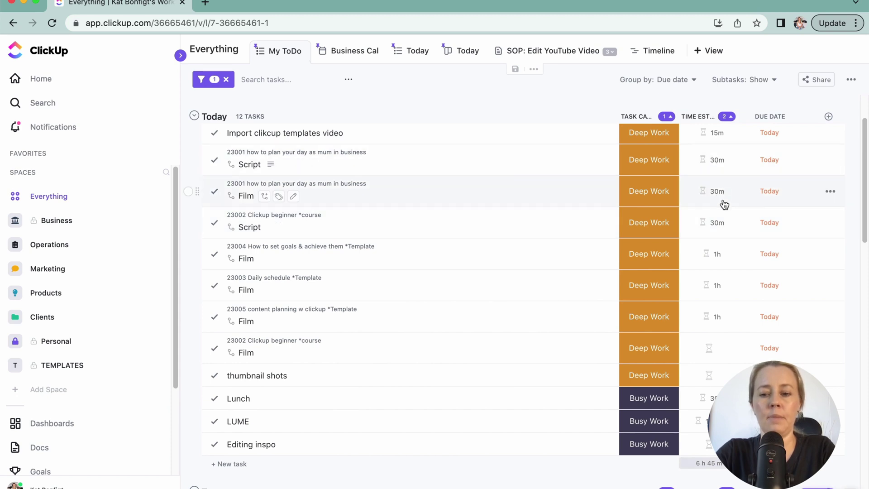
{"action": "scroll", "coordinate": [723, 199], "scroll_direction": "down", "scroll_amount": 2}
{"action": "scroll", "coordinate": [724, 205], "scroll_direction": "down", "scroll_amount": 3}
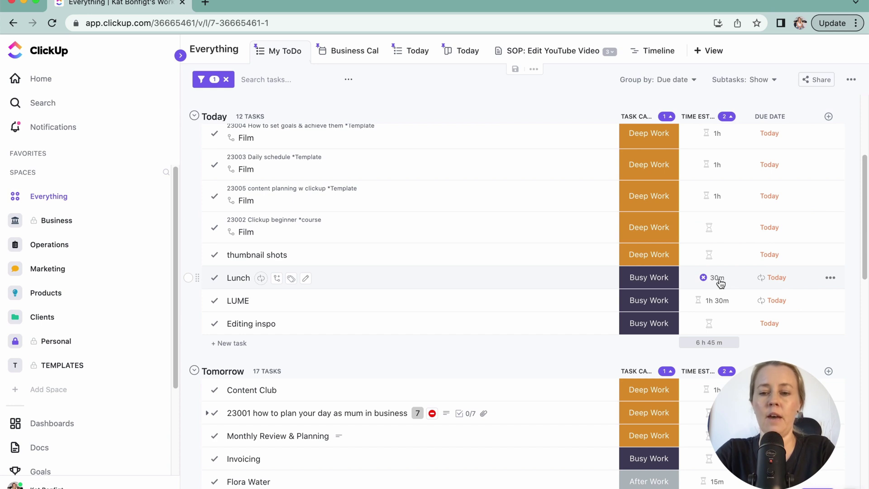
{"action": "scroll", "coordinate": [721, 283], "scroll_direction": "up", "scroll_amount": 1}
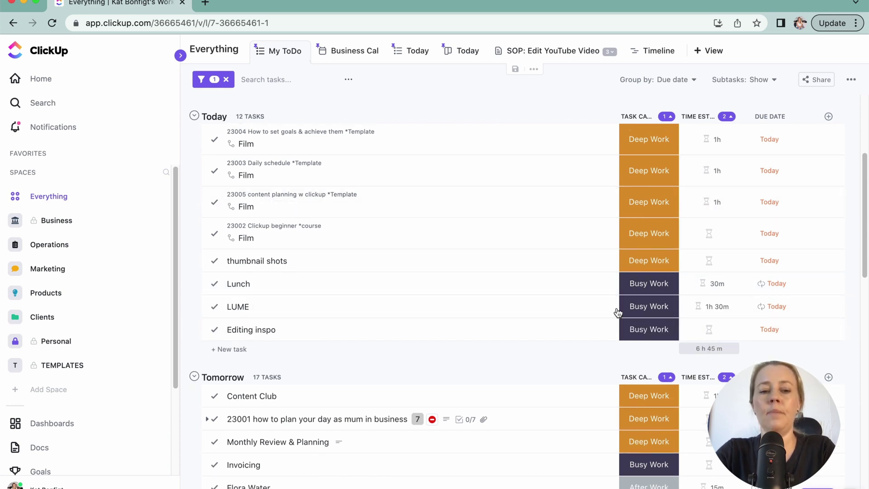
{"action": "scroll", "coordinate": [682, 340], "scroll_direction": "up", "scroll_amount": 5}
{"action": "scroll", "coordinate": [506, 221], "scroll_direction": "down", "scroll_amount": 4}
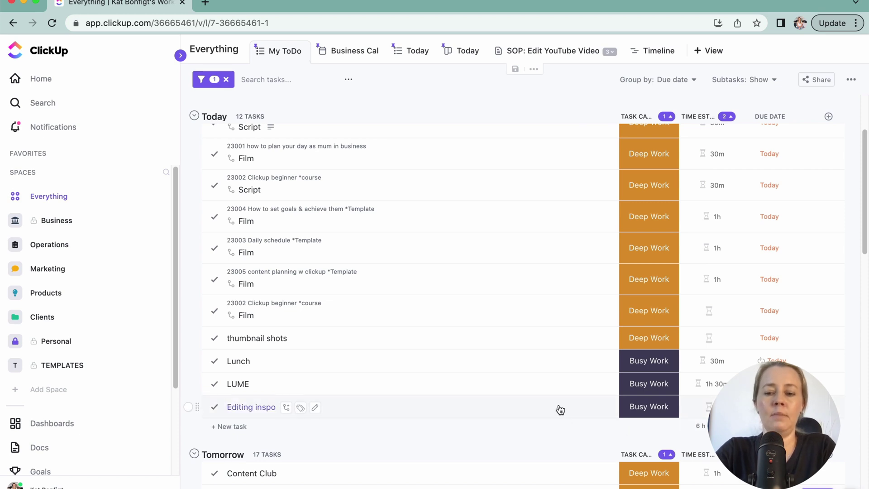
{"action": "scroll", "coordinate": [739, 249], "scroll_direction": "up", "scroll_amount": 4}
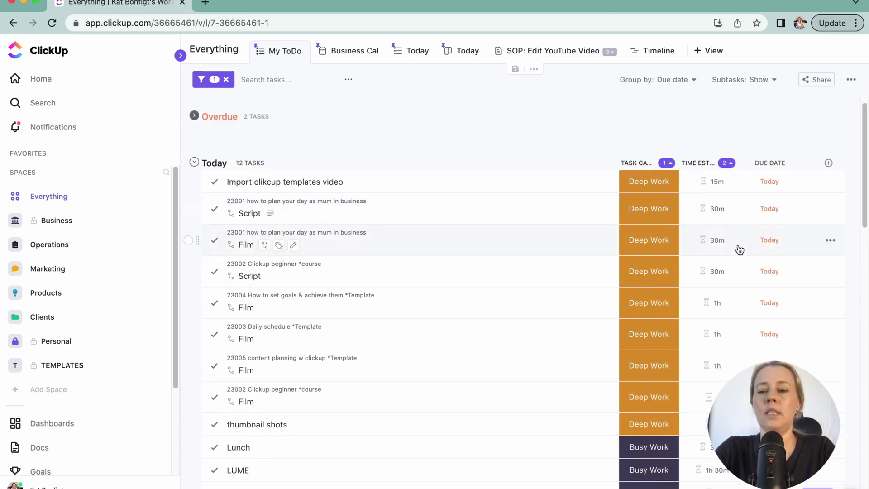
Inspect the Lunch task's due date and its custom recurrence settings, leaving them without saving.
{"action": "scroll", "coordinate": [740, 250], "scroll_direction": "down", "scroll_amount": 8}
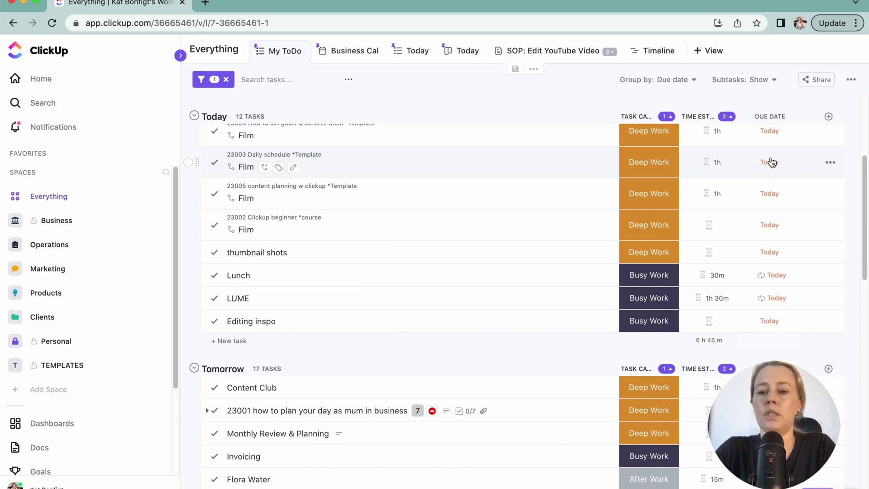
{"action": "mouse_move", "coordinate": [761, 278]}
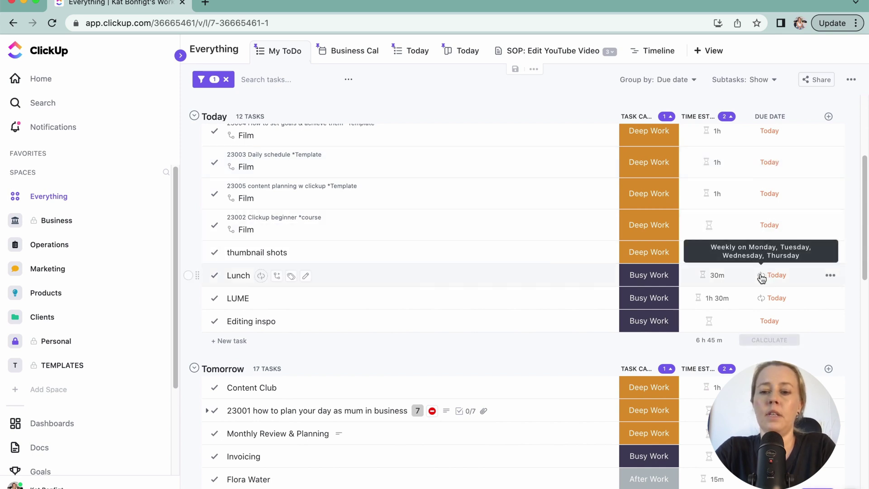
{"action": "left_click", "coordinate": [775, 275]}
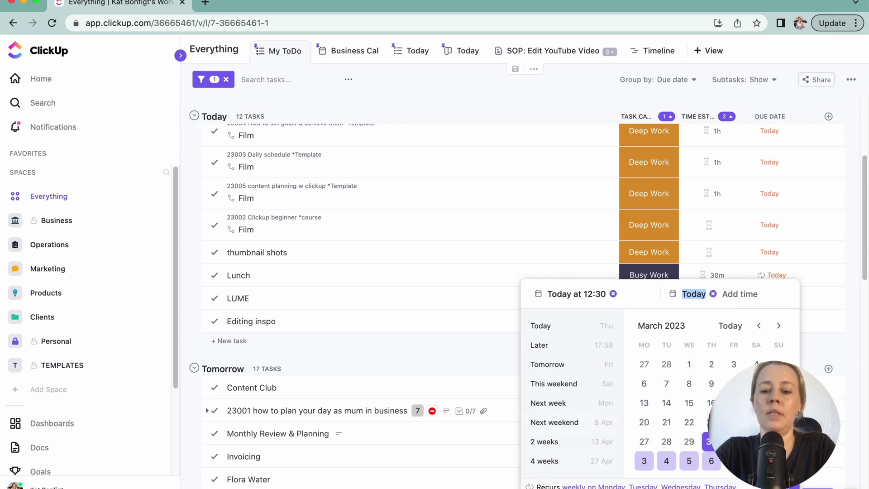
{"action": "left_click", "coordinate": [546, 485]}
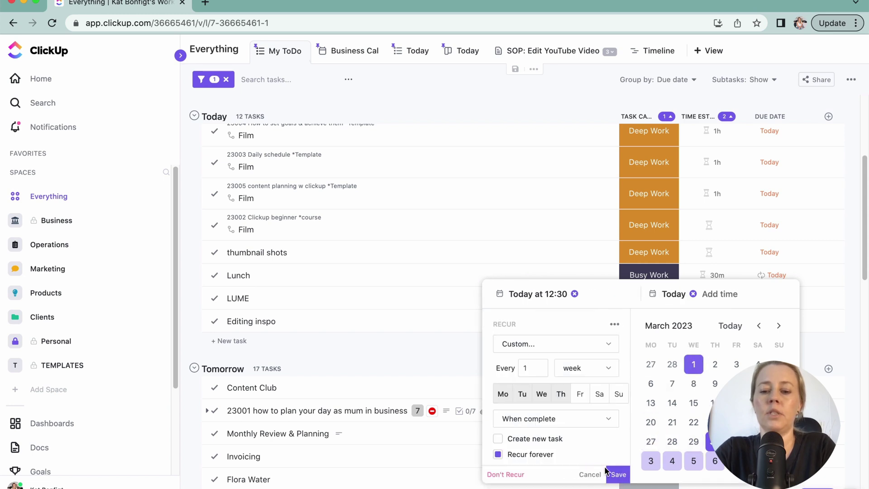
{"action": "left_click", "coordinate": [590, 474]}
{"action": "left_click", "coordinate": [497, 291]}
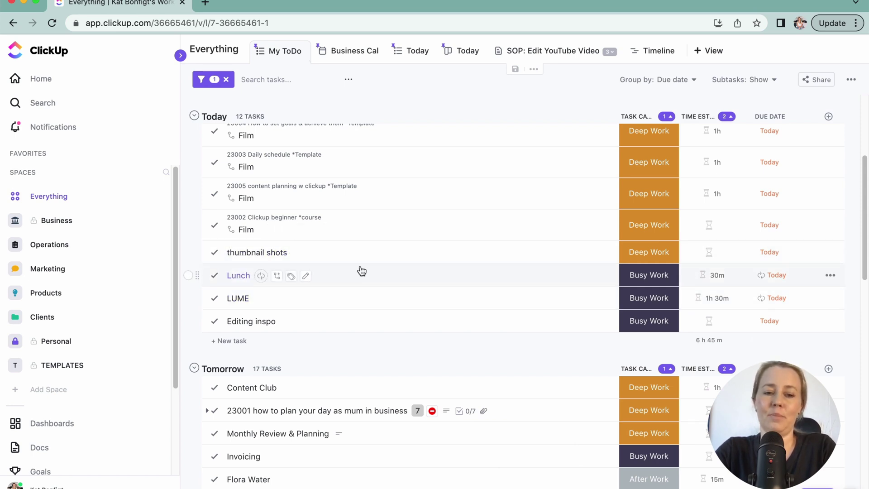
Examine the Task Category options available for today's tasks and how the tasks are sorted by category.
{"action": "scroll", "coordinate": [388, 437], "scroll_direction": "down", "scroll_amount": 2}
{"action": "scroll", "coordinate": [440, 174], "scroll_direction": "up", "scroll_amount": 6}
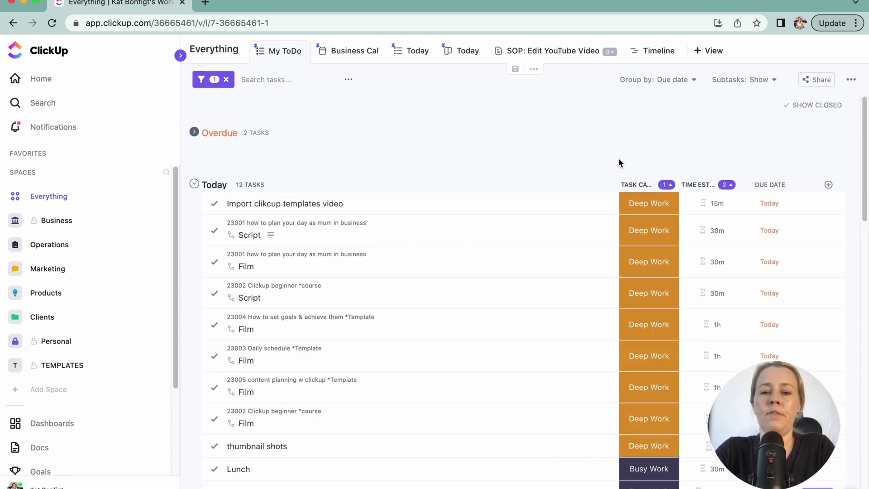
{"action": "left_click", "coordinate": [642, 203]}
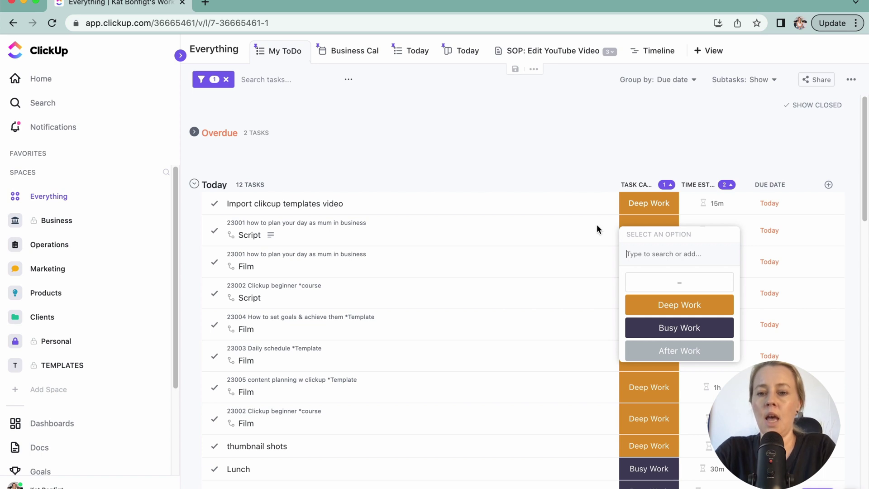
{"action": "left_click", "coordinate": [593, 182]}
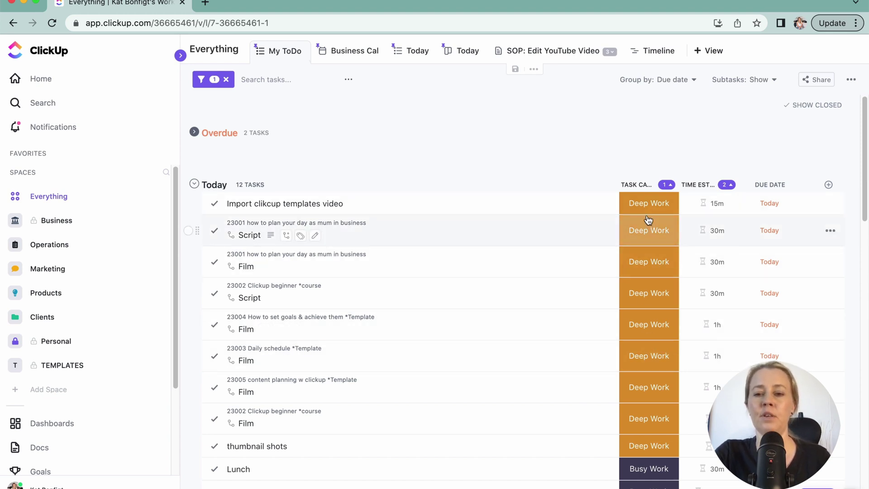
{"action": "left_click", "coordinate": [649, 230]}
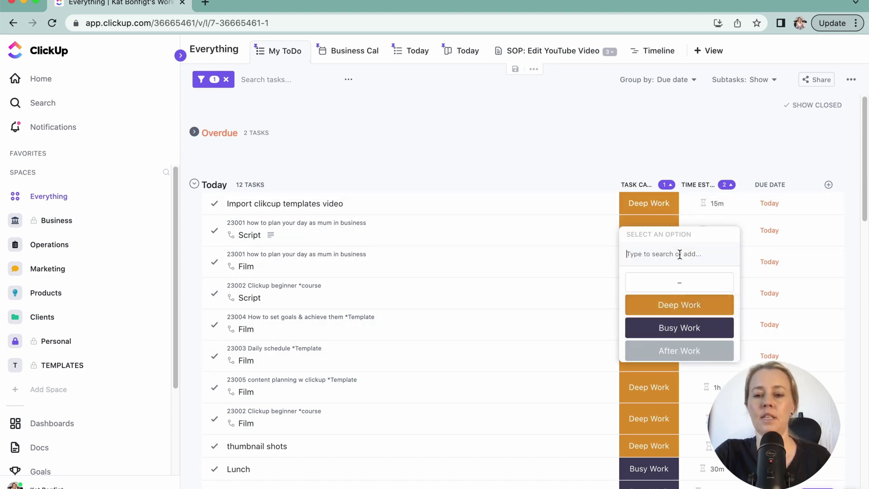
{"action": "left_click", "coordinate": [610, 104]}
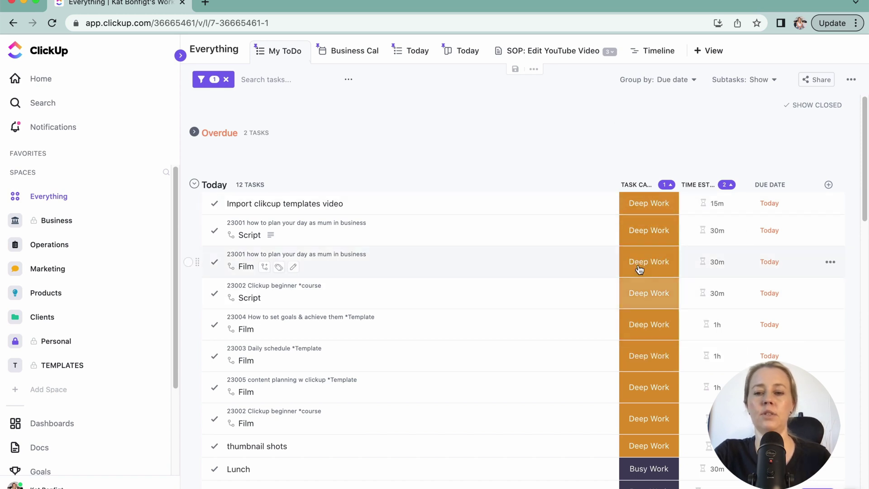
{"action": "scroll", "coordinate": [648, 317], "scroll_direction": "down", "scroll_amount": 3}
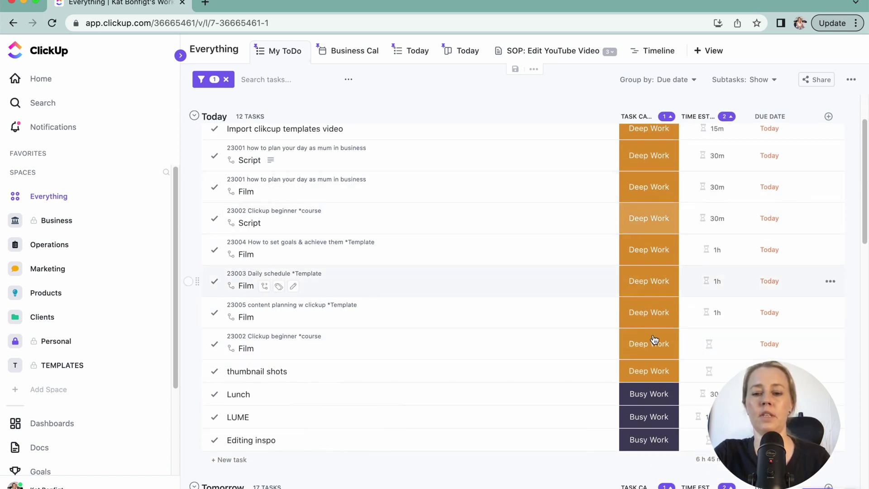
{"action": "scroll", "coordinate": [657, 344], "scroll_direction": "up", "scroll_amount": 3}
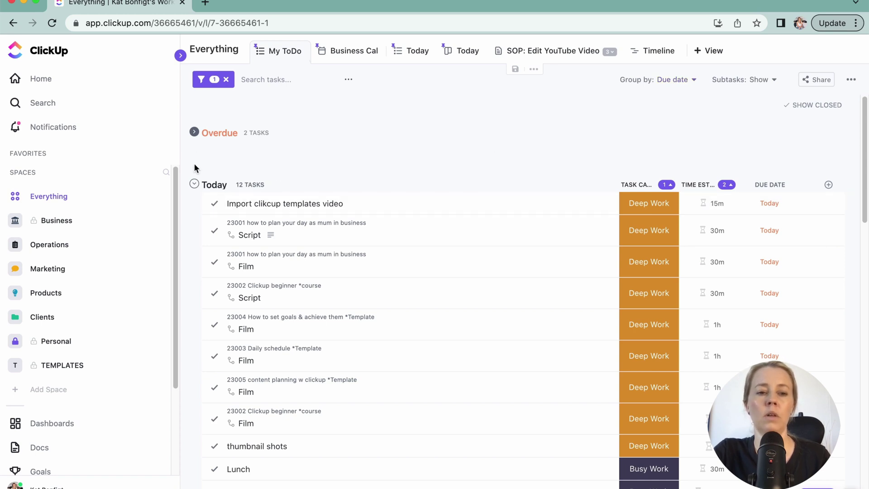
Look inside the Overdue group, collapse it again, and review the view settings for task locations and closed tasks.
{"action": "left_click", "coordinate": [194, 132]}
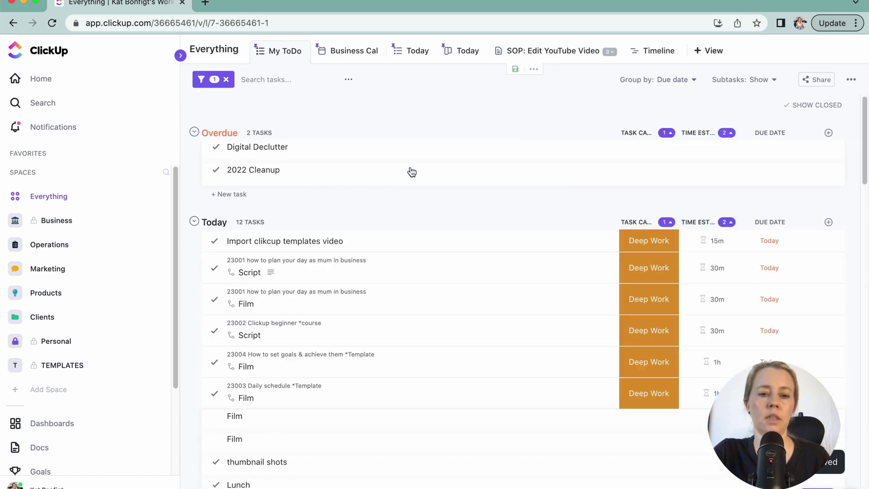
{"action": "left_click", "coordinate": [193, 132]}
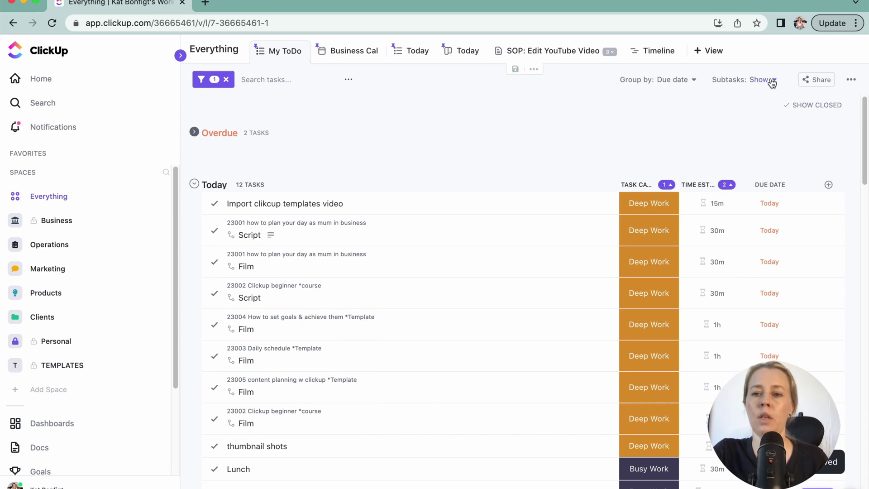
{"action": "left_click", "coordinate": [852, 79]}
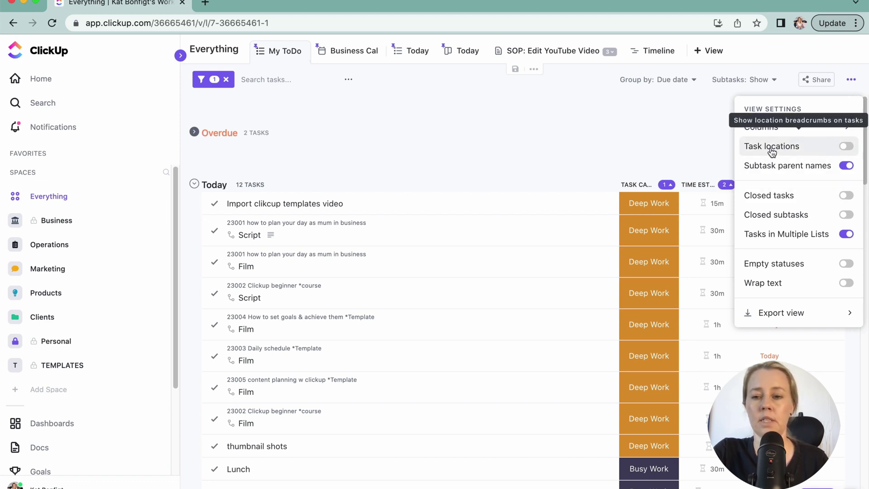
{"action": "left_click", "coordinate": [846, 199]}
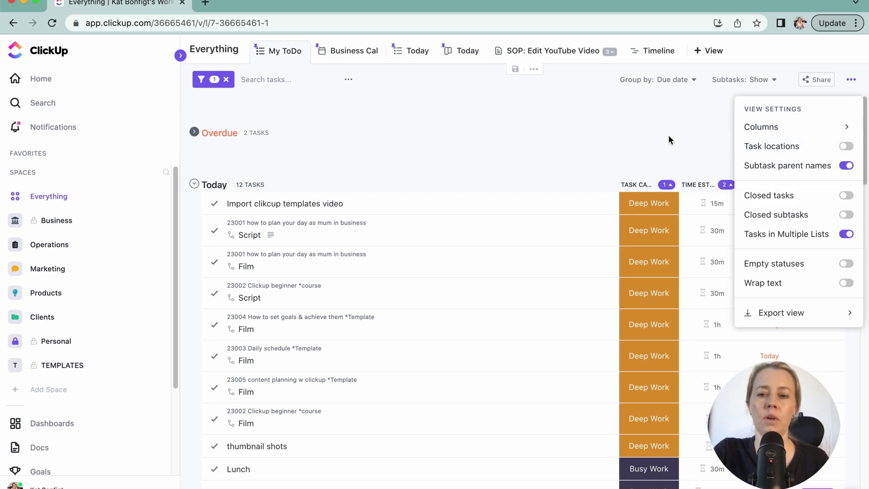
{"action": "left_click", "coordinate": [666, 135]}
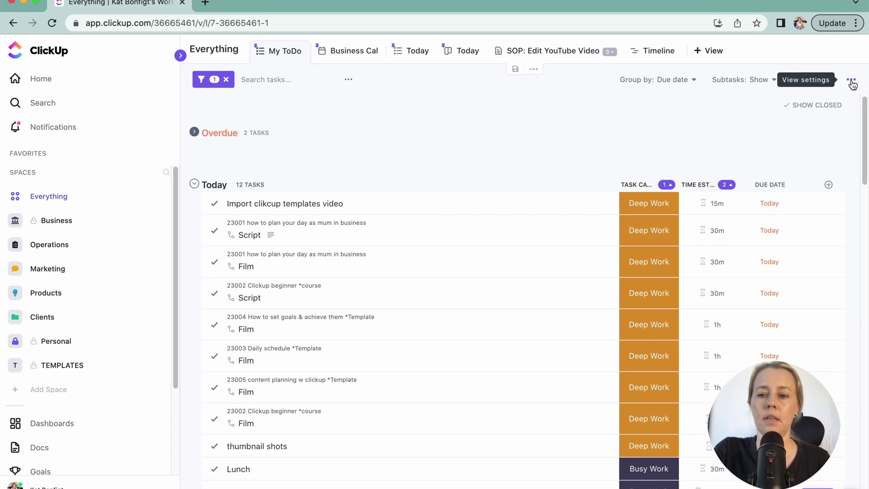
Add the existing Assignee field as a column in the My ToDo view.
{"action": "left_click", "coordinate": [829, 186]}
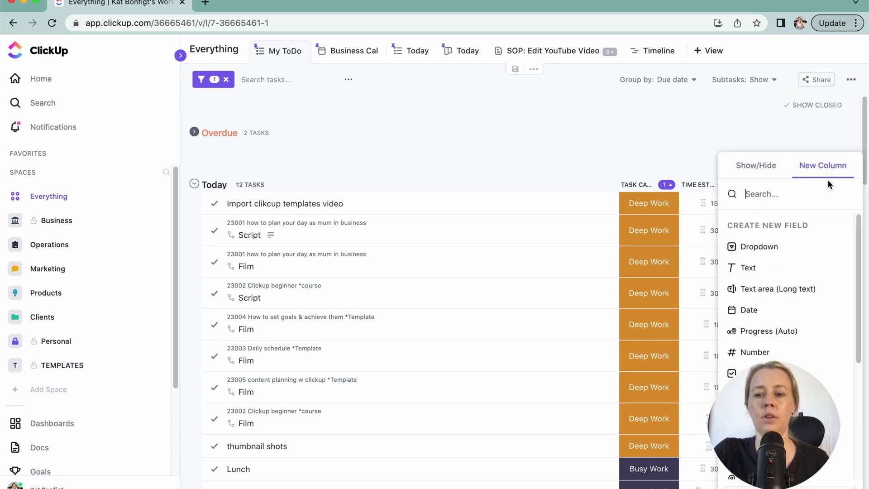
{"action": "left_click", "coordinate": [757, 167]}
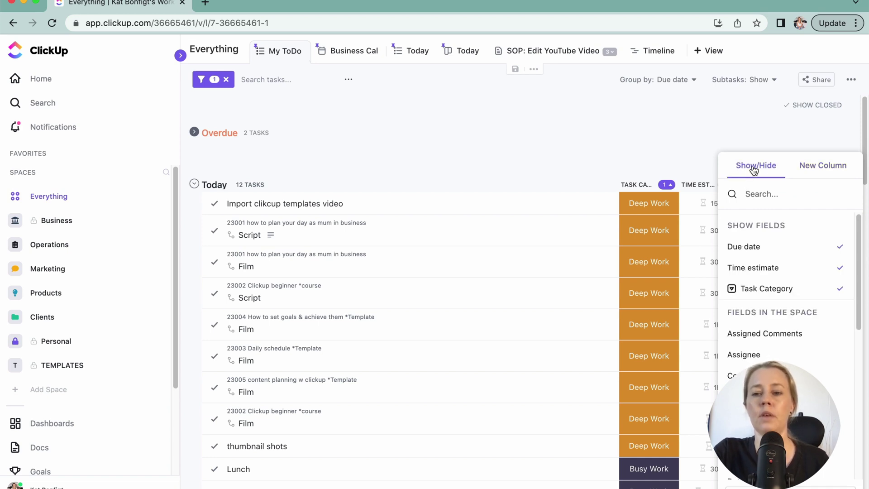
{"action": "scroll", "coordinate": [776, 332], "scroll_direction": "down", "scroll_amount": 5}
{"action": "scroll", "coordinate": [796, 307], "scroll_direction": "up", "scroll_amount": 5}
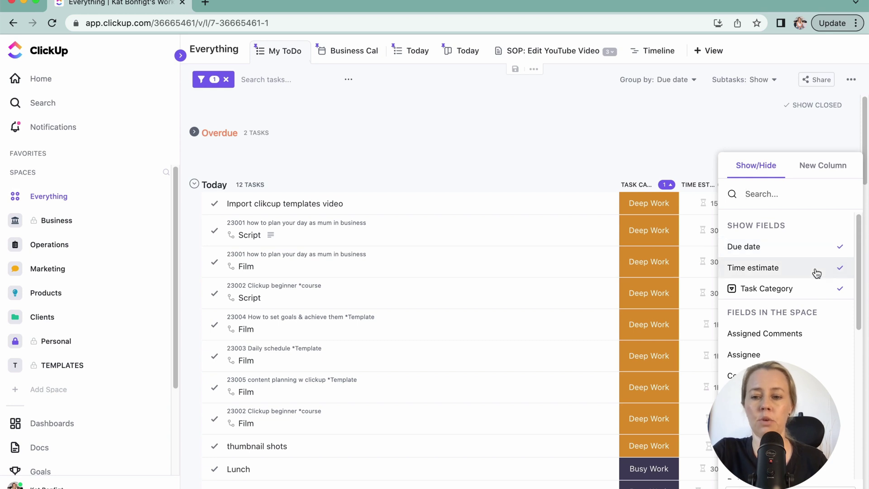
{"action": "scroll", "coordinate": [777, 356], "scroll_direction": "down", "scroll_amount": 1}
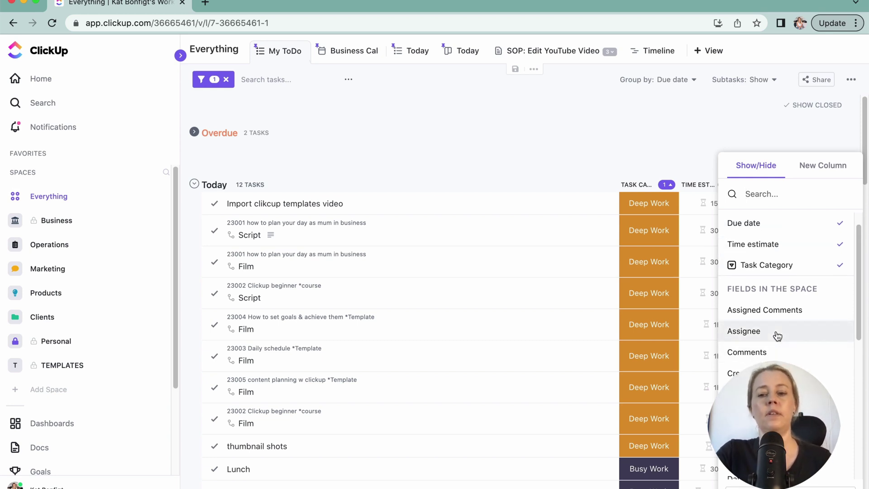
{"action": "left_click", "coordinate": [777, 335]}
{"action": "left_click", "coordinate": [607, 139]}
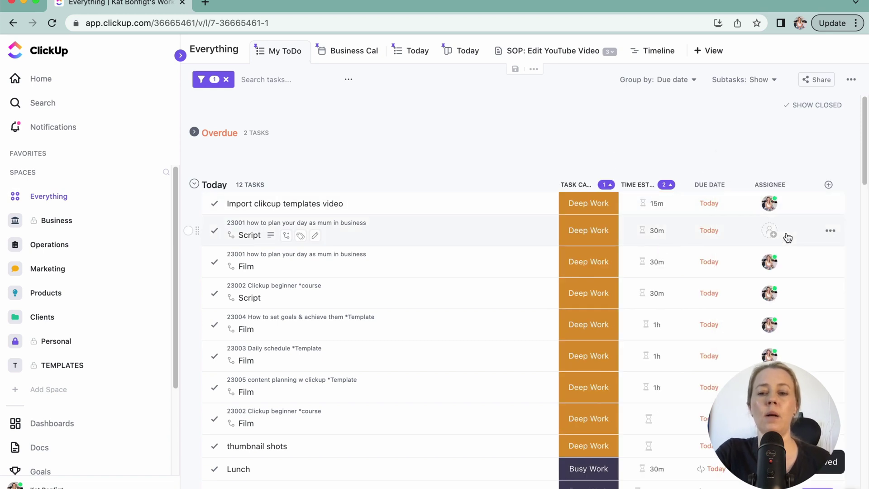
Open the Business Cal view and look at the tasks scheduled for the last week of March 2023.
{"action": "left_click", "coordinate": [348, 53]}
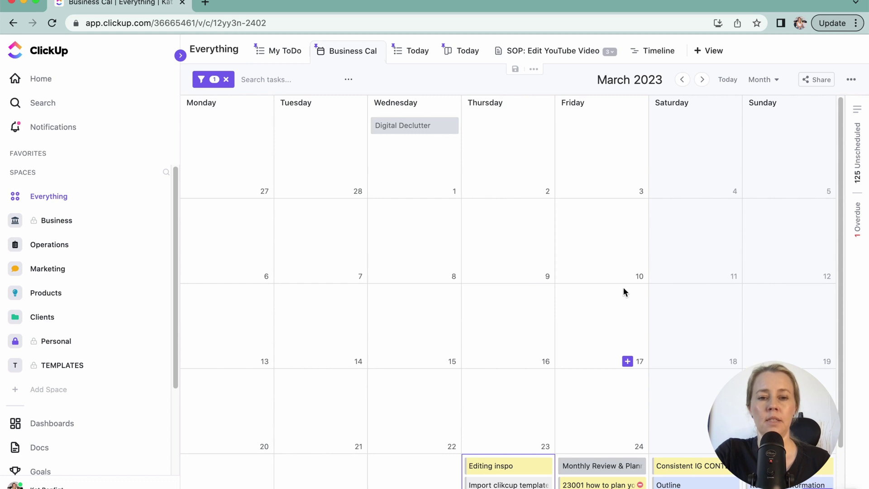
{"action": "scroll", "coordinate": [624, 287], "scroll_direction": "down", "scroll_amount": 2}
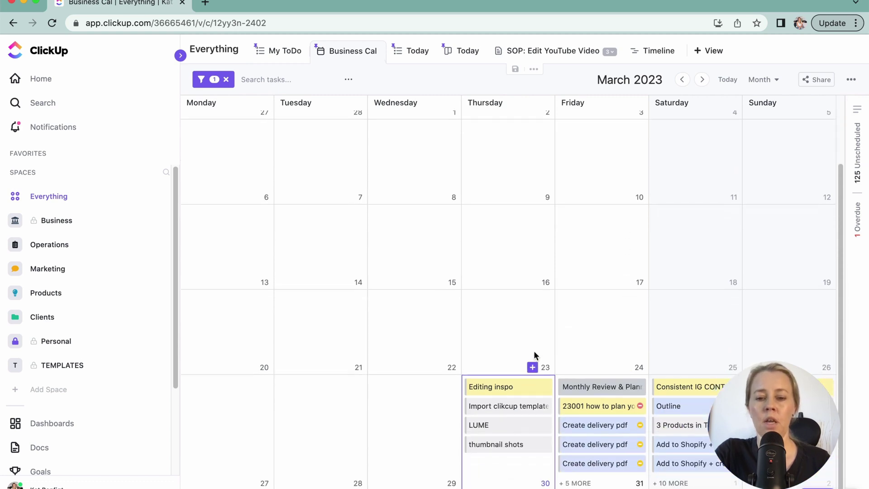
Turn on week numbers in the Business Cal view and close its view settings.
{"action": "left_click", "coordinate": [851, 81]}
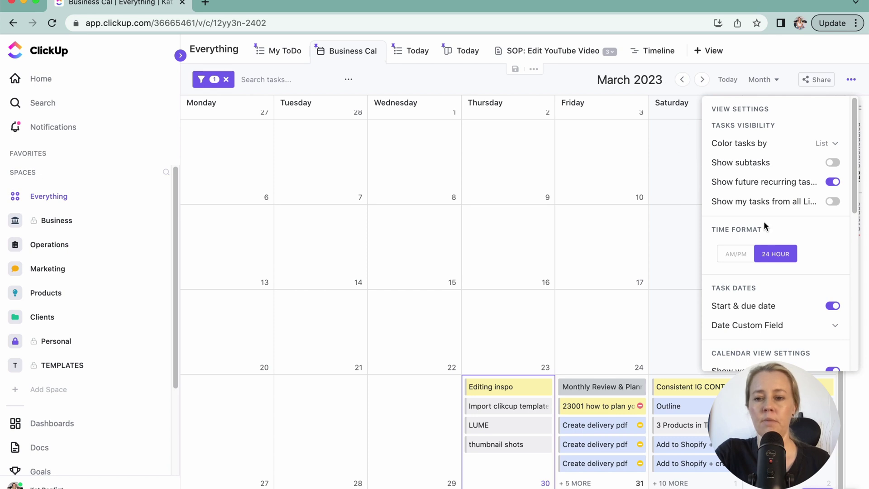
{"action": "scroll", "coordinate": [765, 221], "scroll_direction": "down", "scroll_amount": 3}
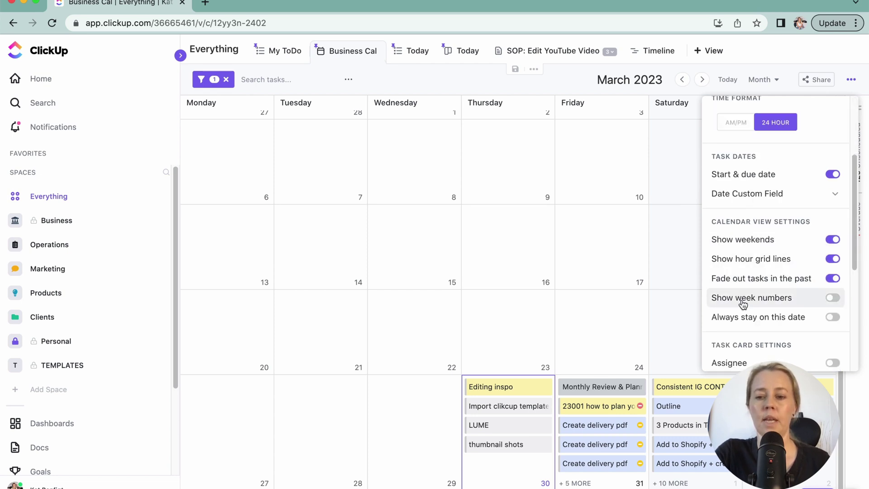
{"action": "left_click", "coordinate": [833, 299]}
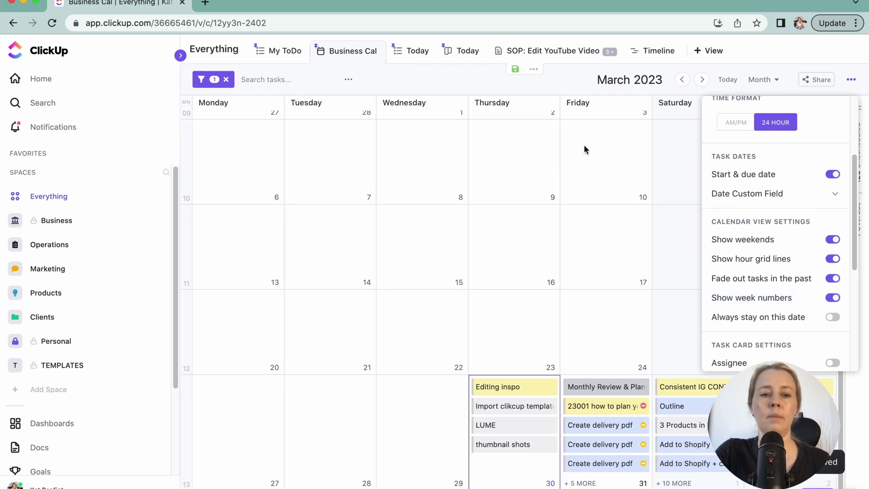
{"action": "left_click", "coordinate": [584, 82]}
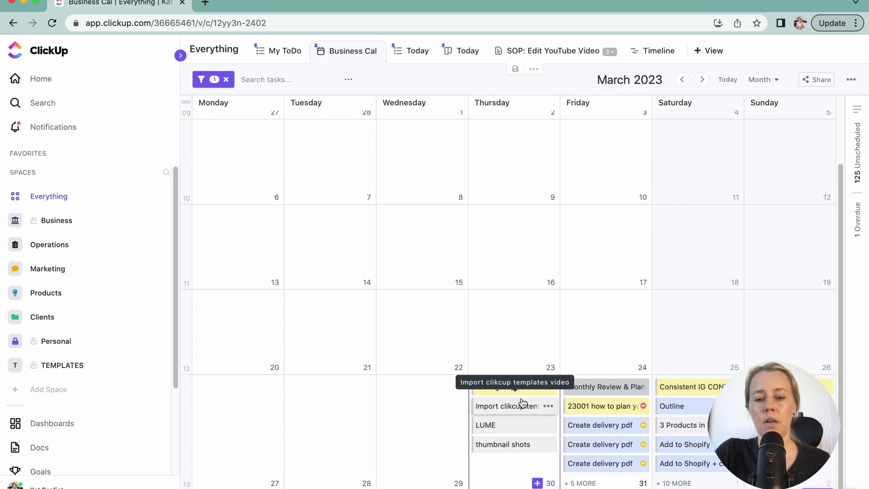
Show the location (Space, Folder, List) on the task cards of the Business Cal view.
{"action": "left_click", "coordinate": [851, 79]}
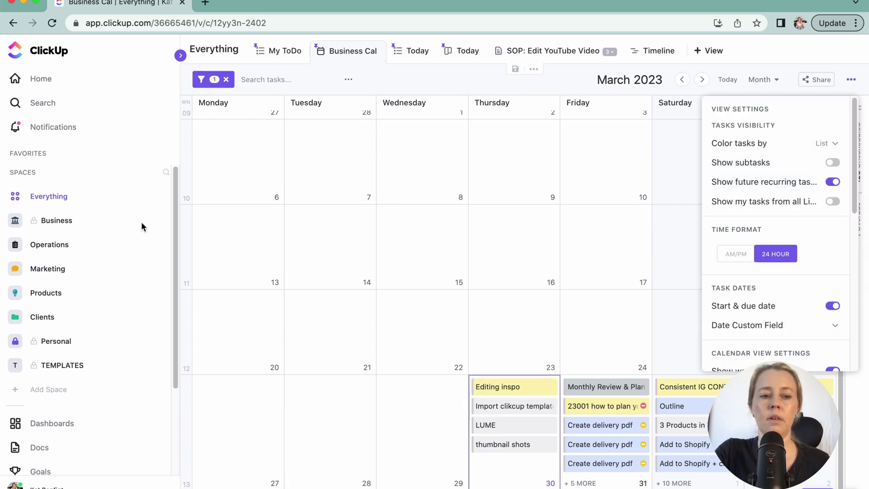
{"action": "left_click", "coordinate": [770, 64]}
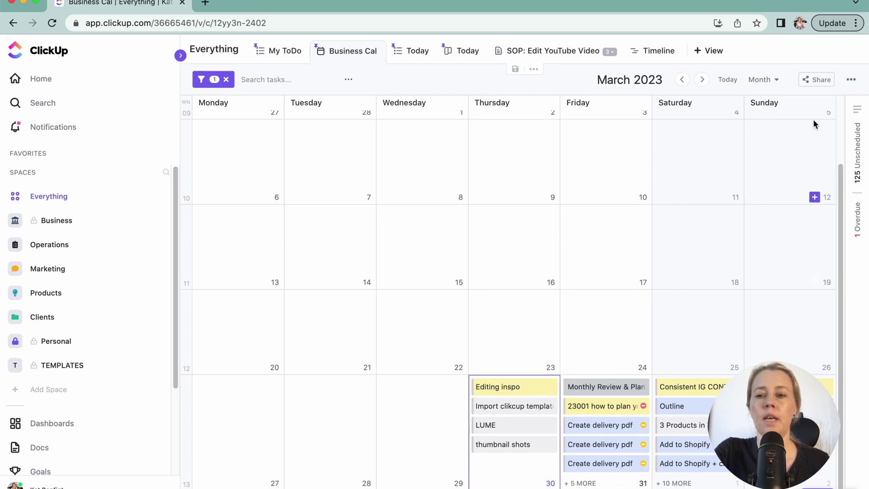
{"action": "left_click", "coordinate": [852, 80]}
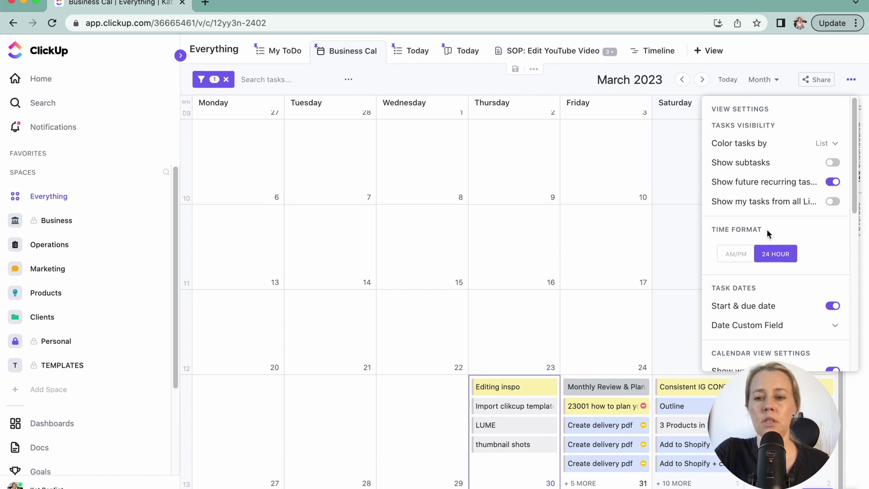
{"action": "scroll", "coordinate": [767, 172], "scroll_direction": "down", "scroll_amount": 4}
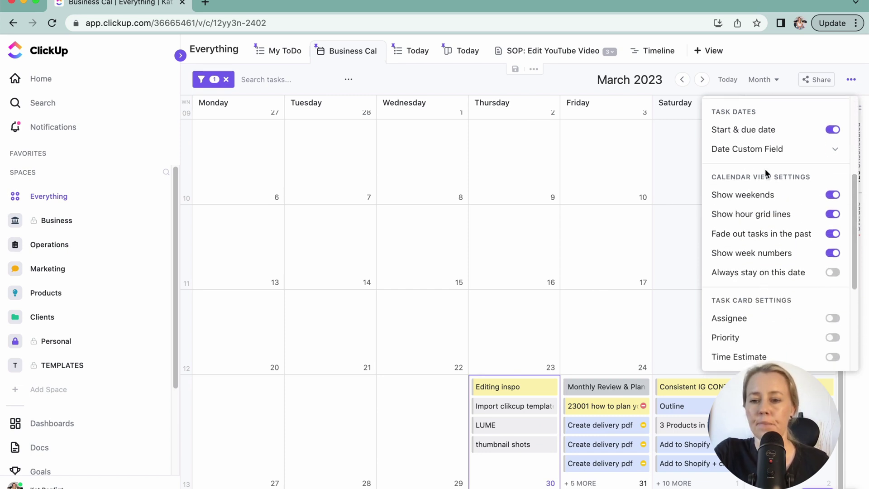
{"action": "scroll", "coordinate": [767, 172], "scroll_direction": "down", "scroll_amount": 3}
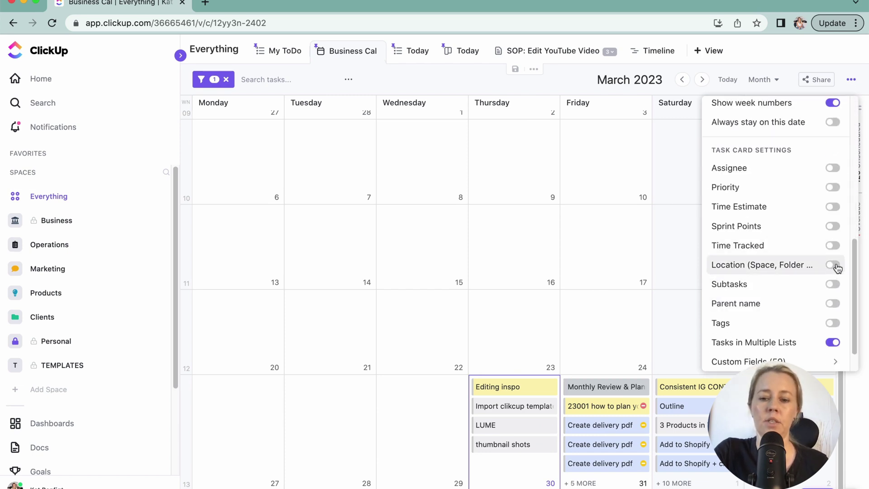
{"action": "left_click", "coordinate": [833, 266]}
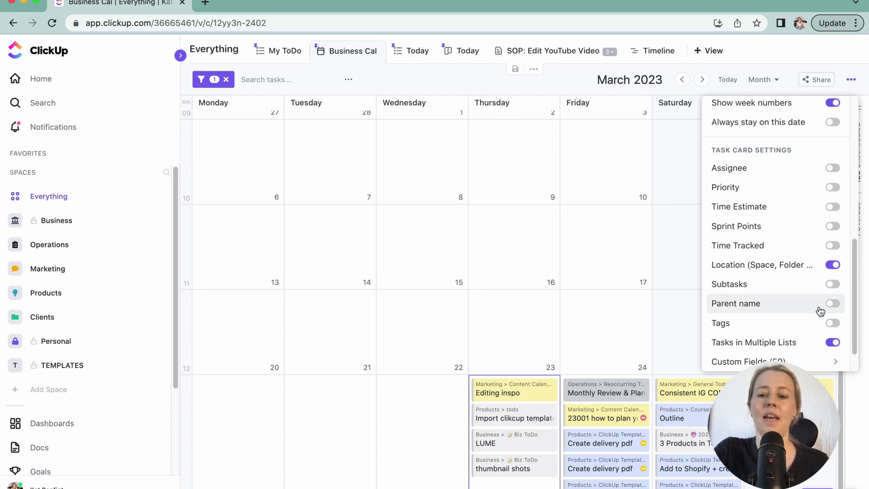
Show the Task Category custom field on the calendar's task cards and view the last week of March.
{"action": "scroll", "coordinate": [820, 312], "scroll_direction": "down", "scroll_amount": 1}
{"action": "scroll", "coordinate": [821, 313], "scroll_direction": "down", "scroll_amount": 2}
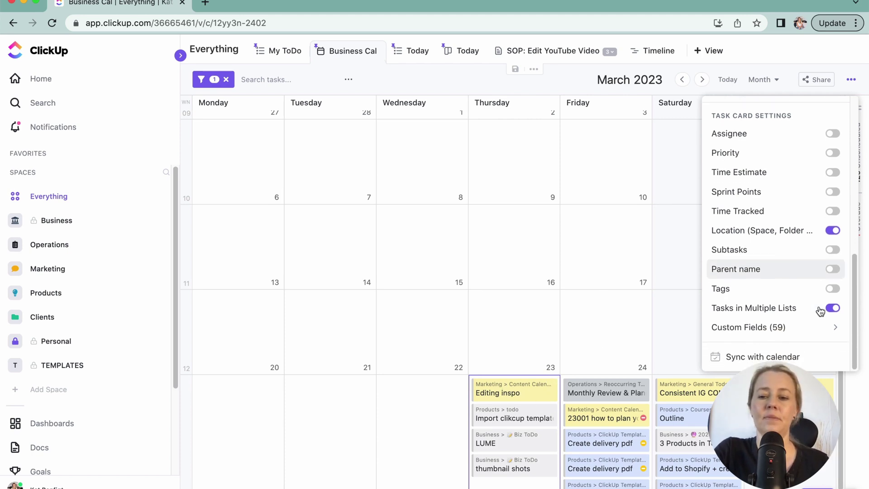
{"action": "left_click", "coordinate": [772, 329]}
{"action": "scroll", "coordinate": [774, 272], "scroll_direction": "up", "scroll_amount": 4}
{"action": "left_click", "coordinate": [752, 235]}
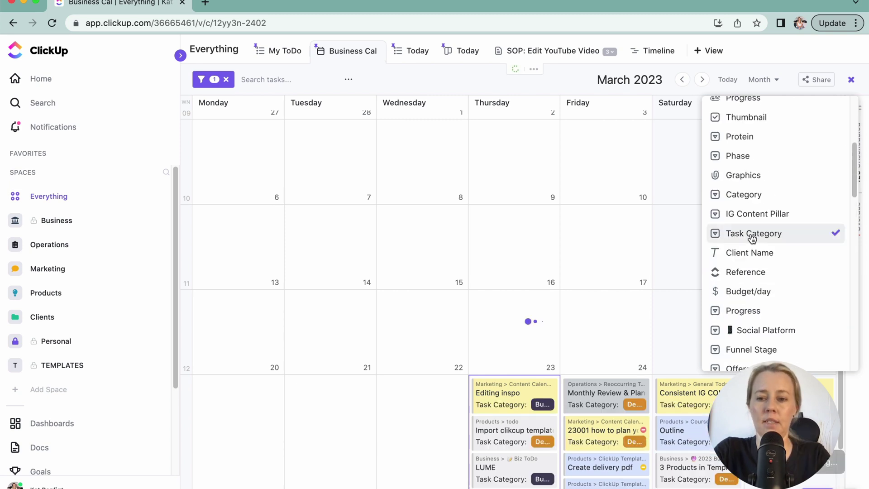
{"action": "left_click", "coordinate": [646, 247]}
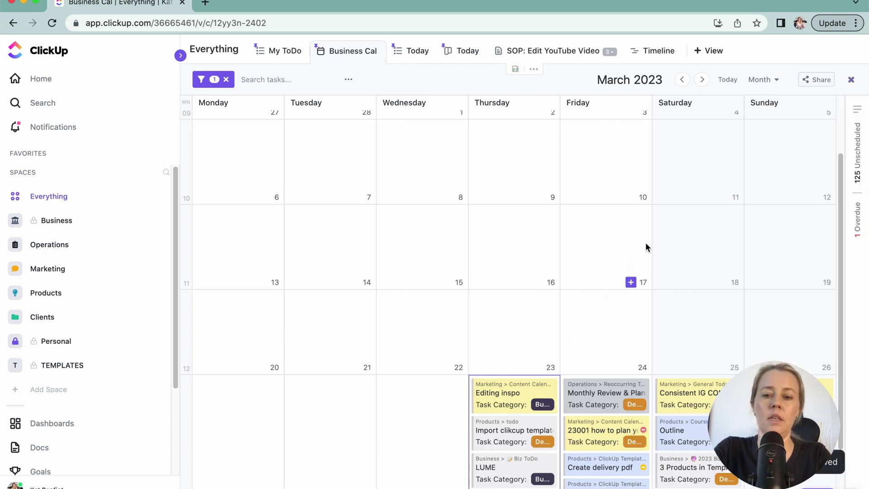
{"action": "scroll", "coordinate": [605, 385], "scroll_direction": "down", "scroll_amount": 2}
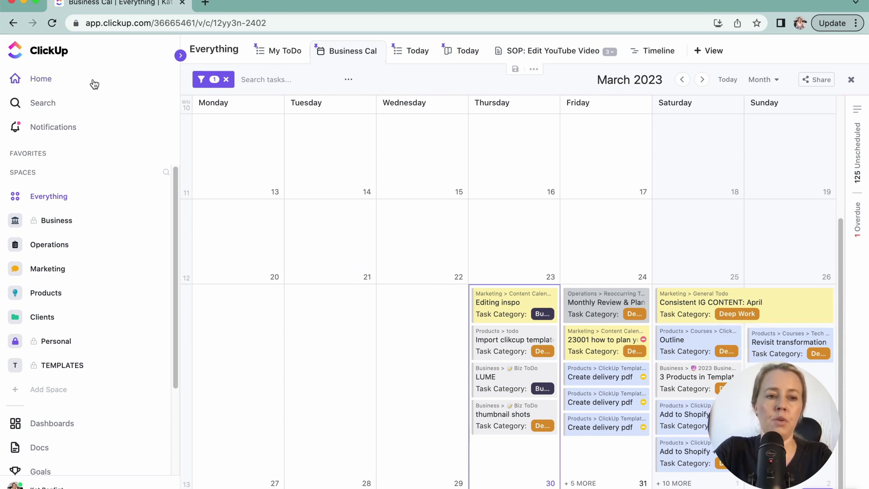
Open the Home page and look at the option for adding a calendar to its daily calendar.
{"action": "left_click", "coordinate": [71, 85]}
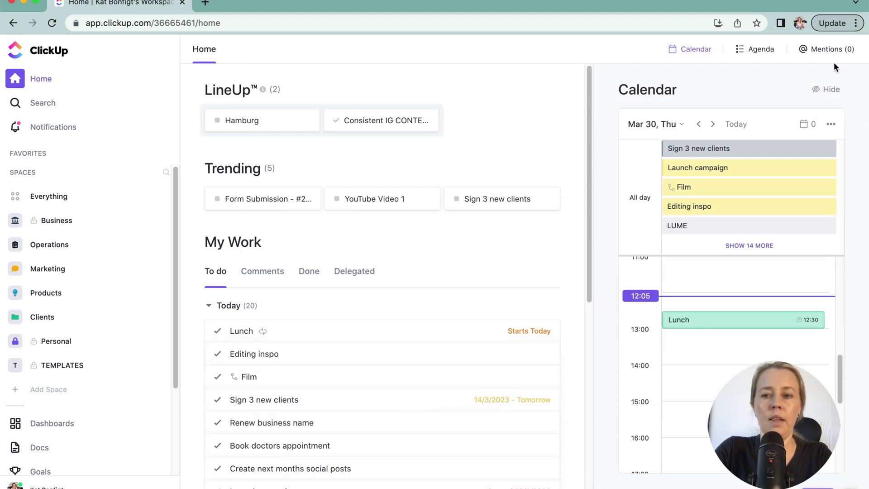
{"action": "left_click", "coordinate": [805, 126]}
{"action": "mouse_move", "coordinate": [738, 171]}
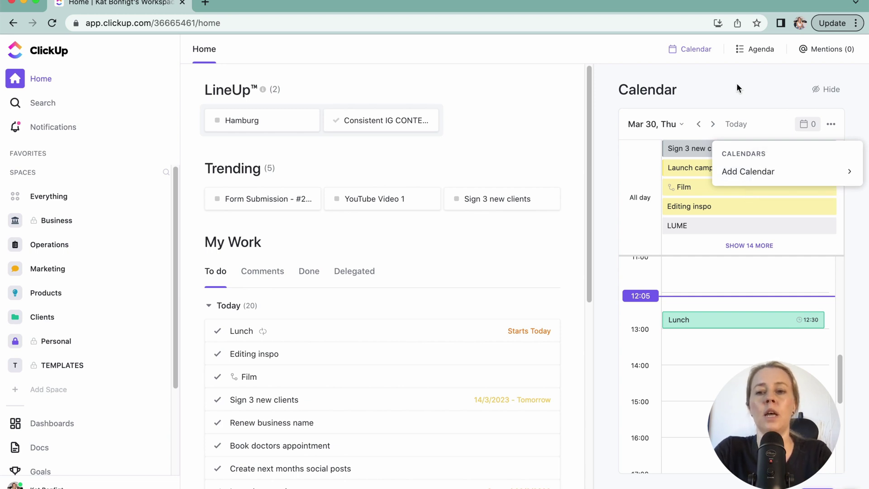
{"action": "left_click", "coordinate": [737, 83]}
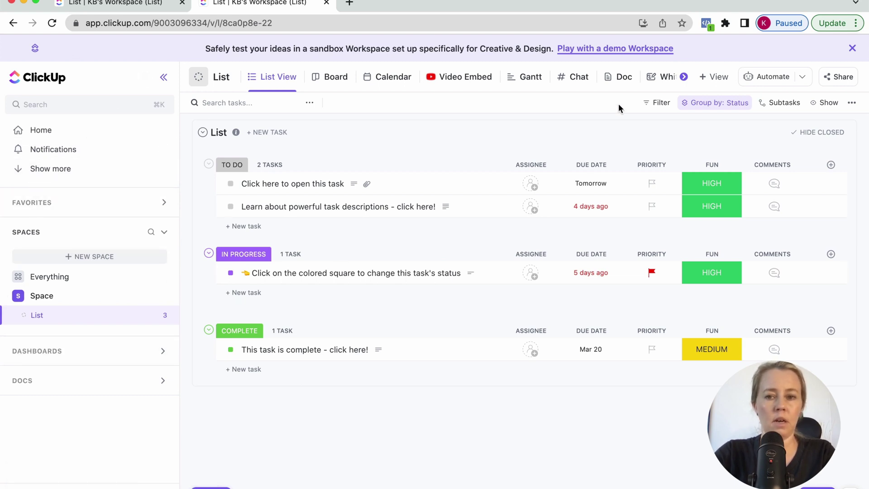
Dismiss the sandbox banner and create a list named Personal Todo in the Space.
{"action": "left_click", "coordinate": [853, 48]}
{"action": "left_click", "coordinate": [857, 44]}
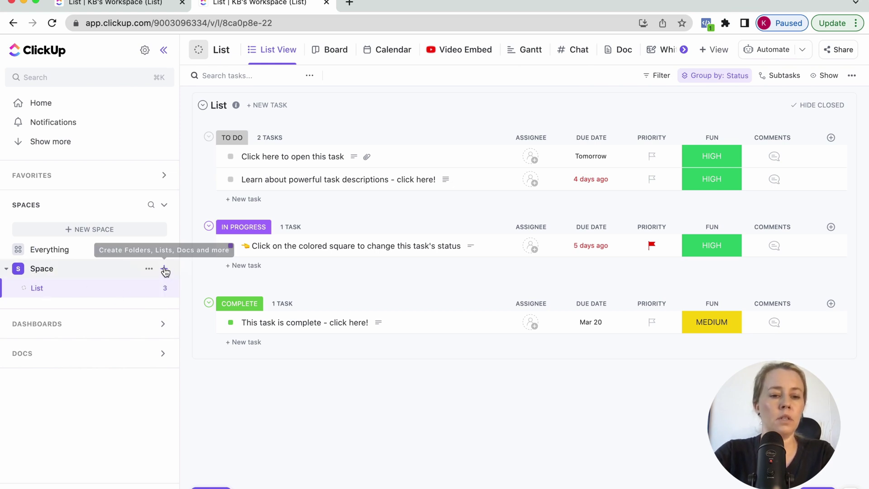
{"action": "left_click", "coordinate": [166, 271]}
{"action": "left_click", "coordinate": [193, 298]}
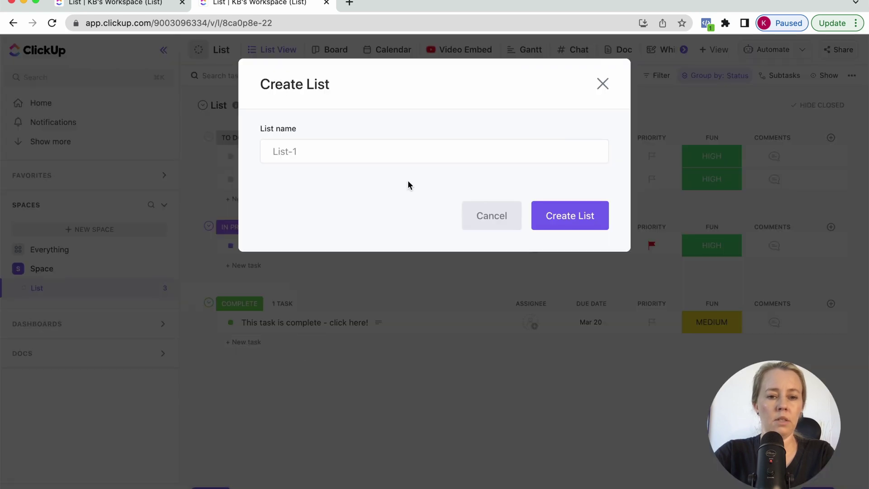
{"action": "type", "text": "Personal Todo"}
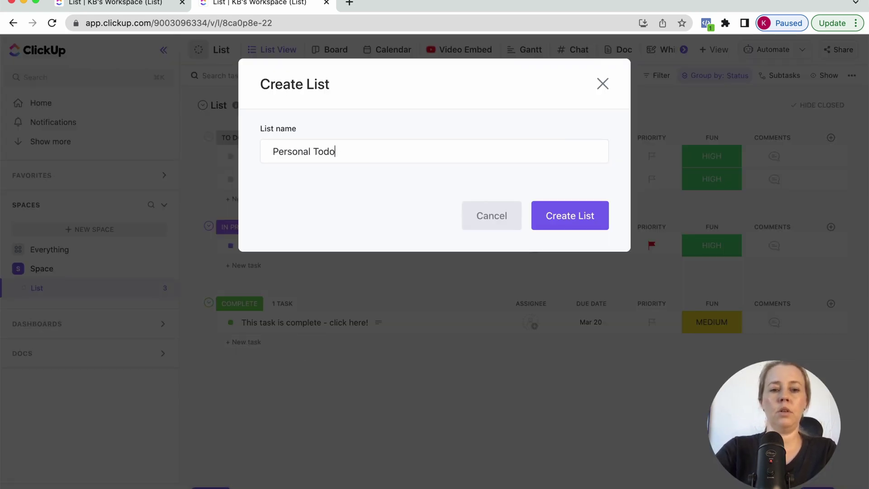
{"action": "key", "text": "Return"}
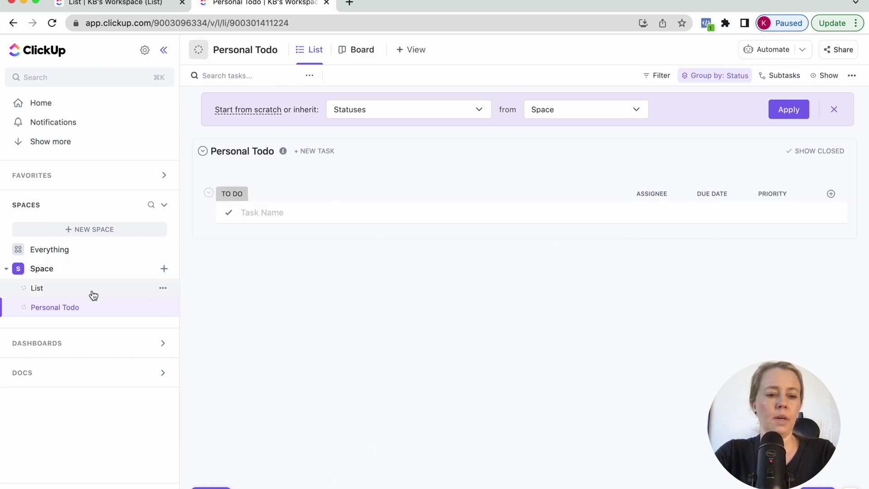
Rename the Space's original list as Business Todo and open it.
{"action": "left_click", "coordinate": [163, 288]}
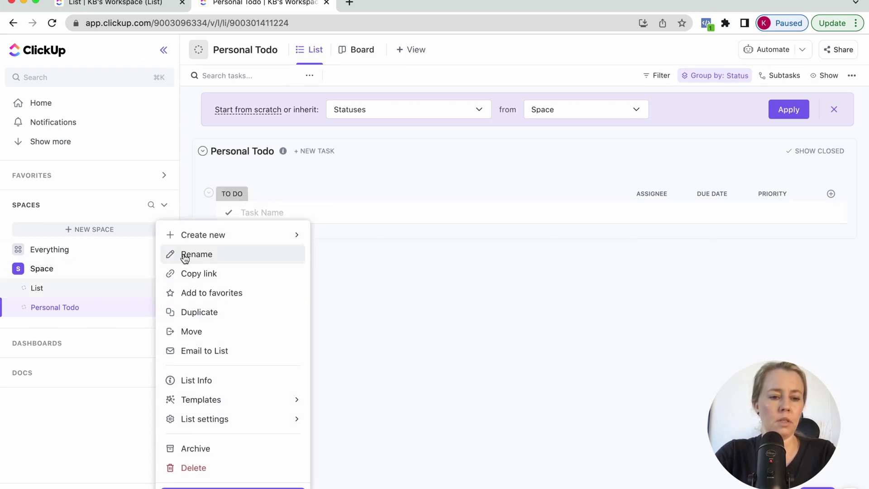
{"action": "left_click", "coordinate": [208, 257]}
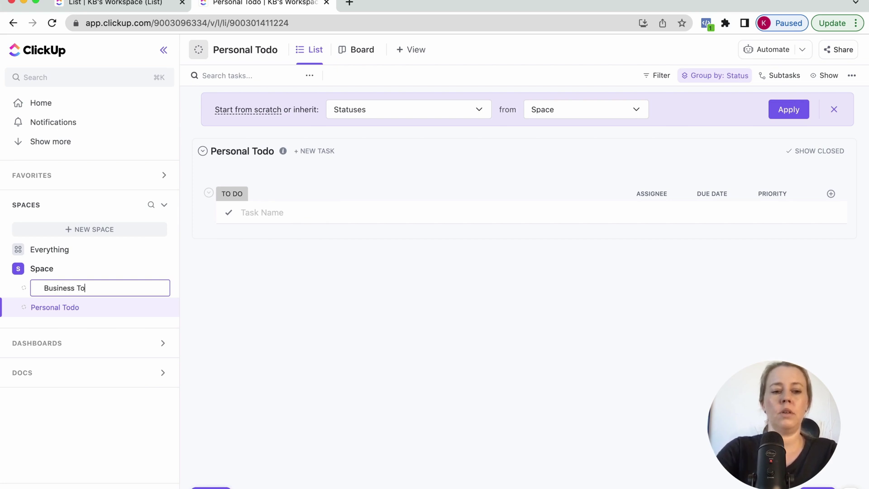
{"action": "key", "text": "Return"}
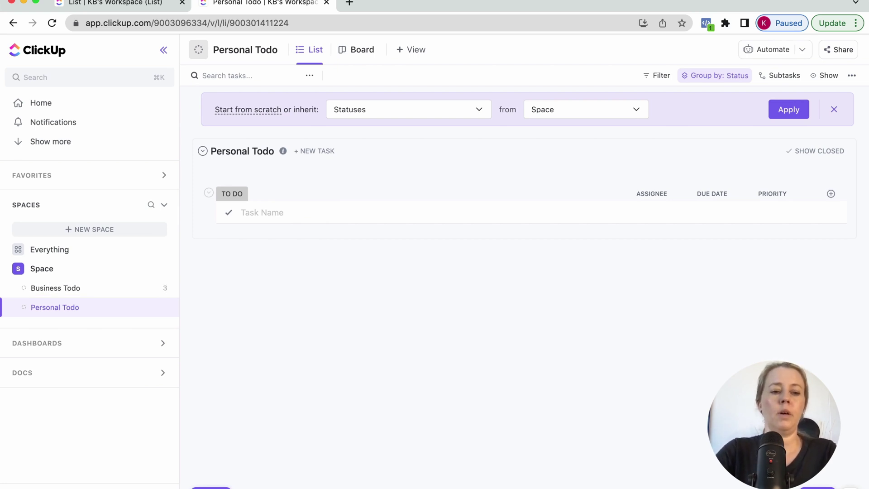
{"action": "left_click", "coordinate": [105, 292]}
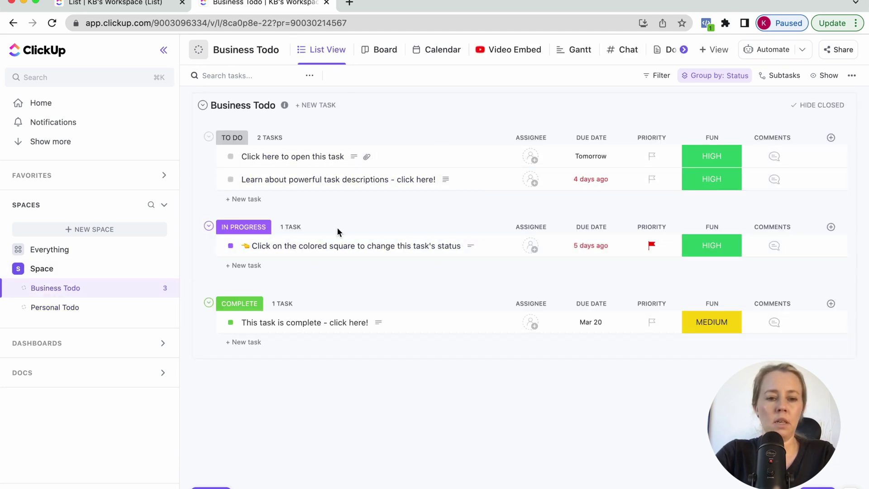
Add three tasks to the Personal Todo list: "Book doc app", one to call a named contact, and "Sign up to the gym".
{"action": "left_click", "coordinate": [67, 307]}
{"action": "left_click", "coordinate": [338, 170]}
{"action": "type", "text": "Book doc app"}
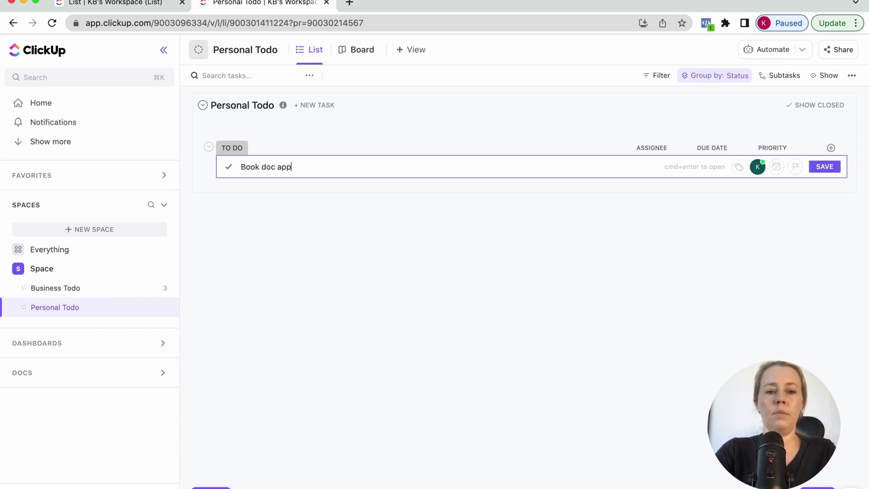
{"action": "key", "text": "Return"}
{"action": "type", "text": "Call Sarah"}
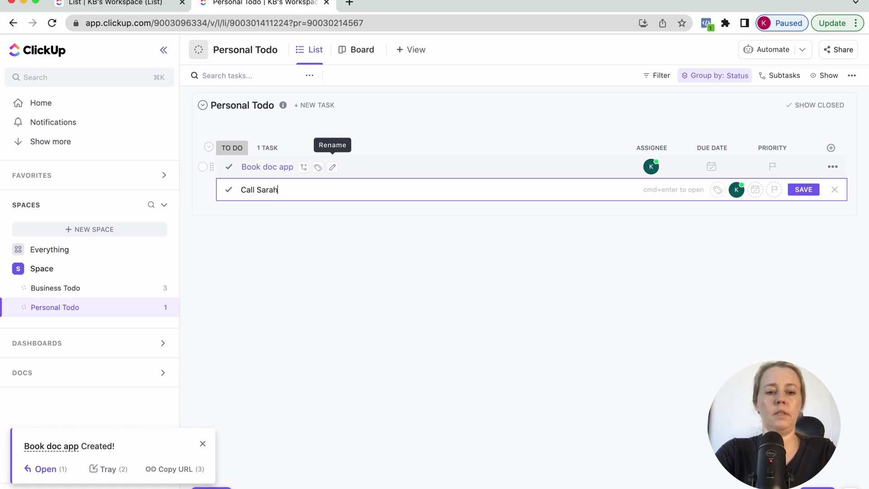
{"action": "key", "text": "Return"}
{"action": "type", "text": "Sign up to the gym"}
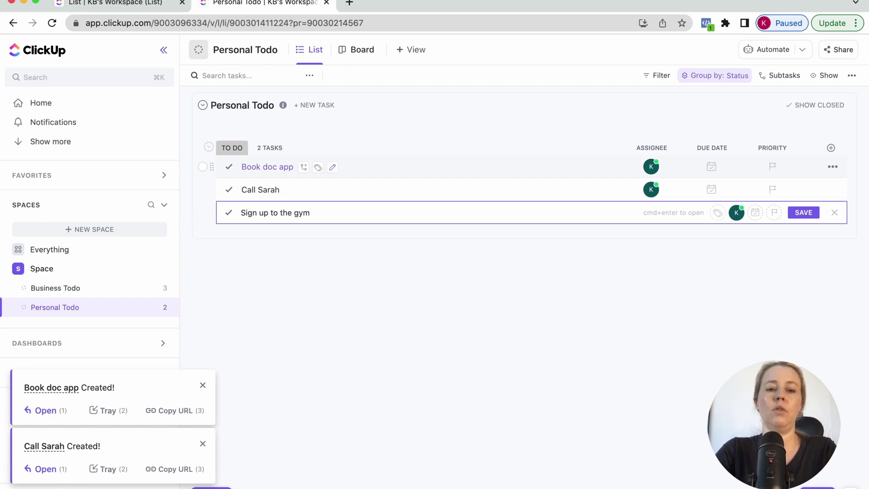
{"action": "key", "text": "Return"}
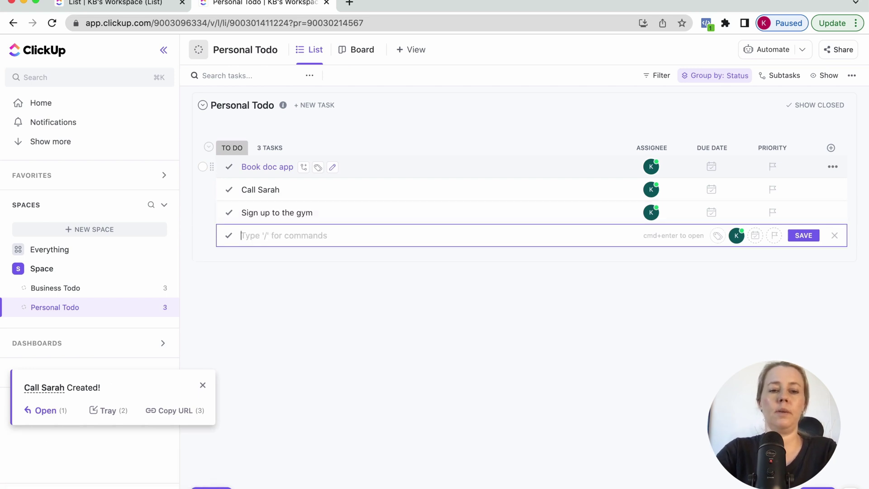
{"action": "left_click", "coordinate": [493, 306]}
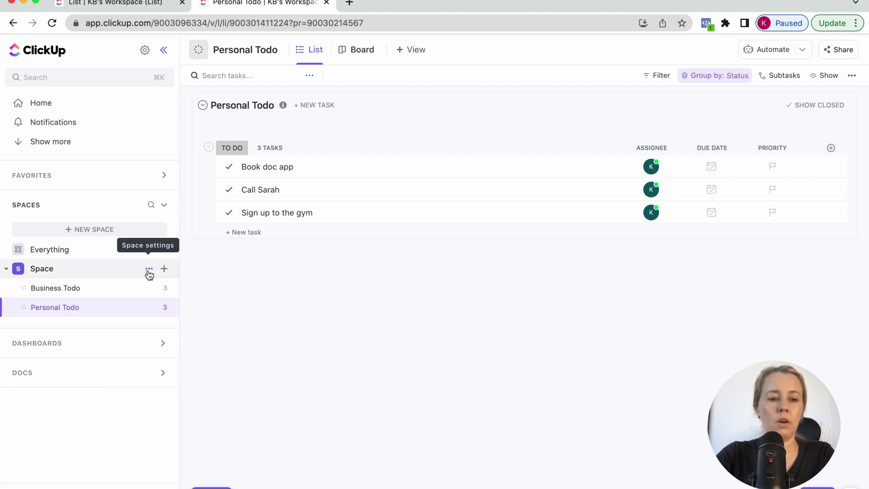
{"action": "left_click", "coordinate": [149, 272]}
{"action": "left_click", "coordinate": [389, 345]}
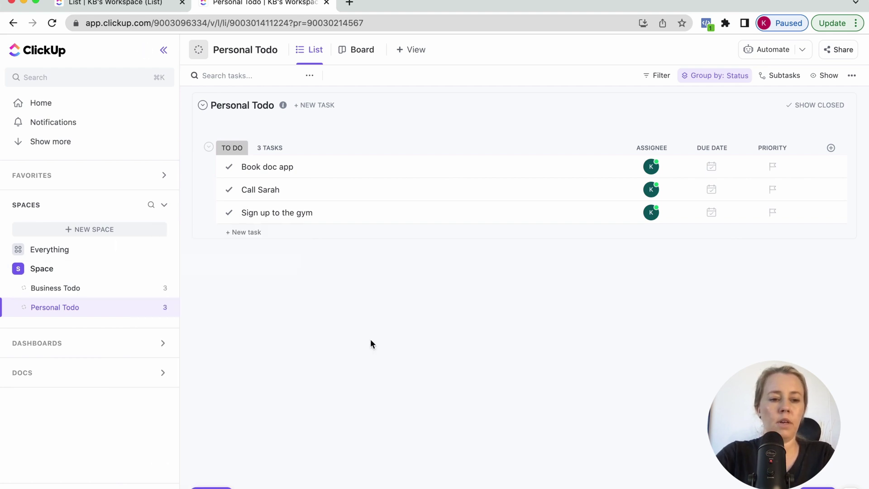
{"action": "left_click", "coordinate": [149, 273]}
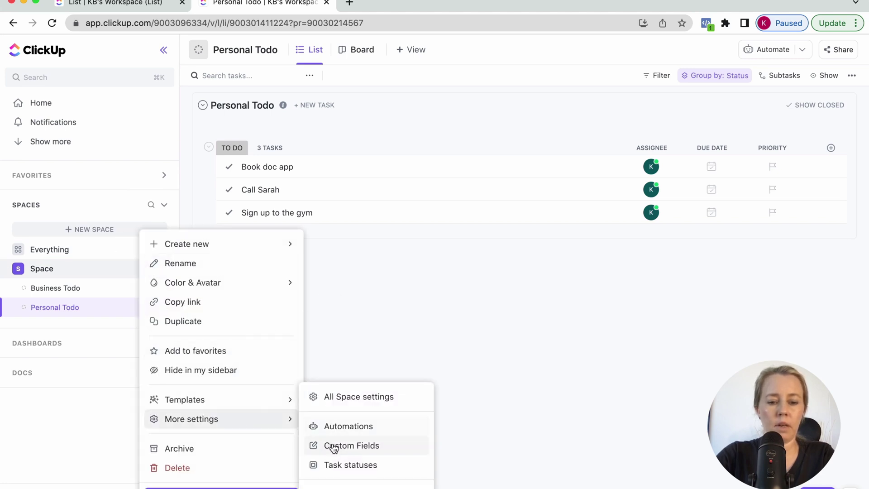
{"action": "left_click", "coordinate": [151, 271]}
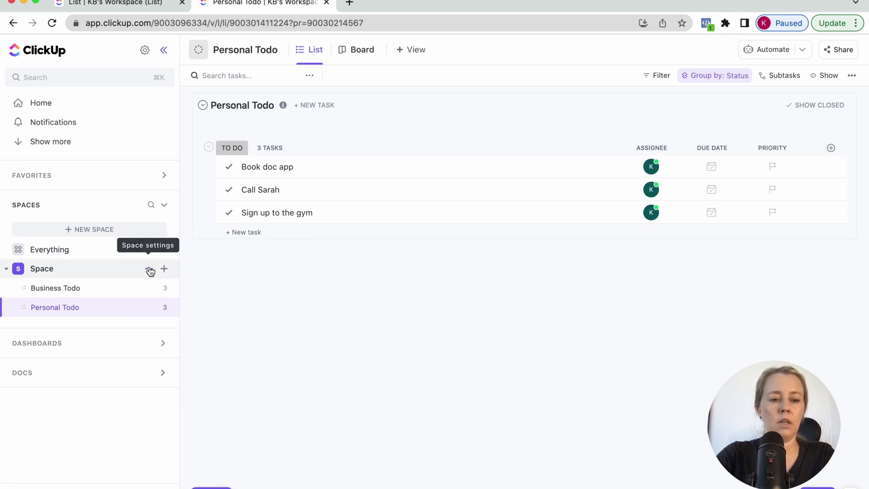
Start a dropdown custom field for the Space named Task Category with the options Deep Work, Busy Work and After Work.
{"action": "left_click", "coordinate": [150, 272]}
{"action": "mouse_move", "coordinate": [225, 426]}
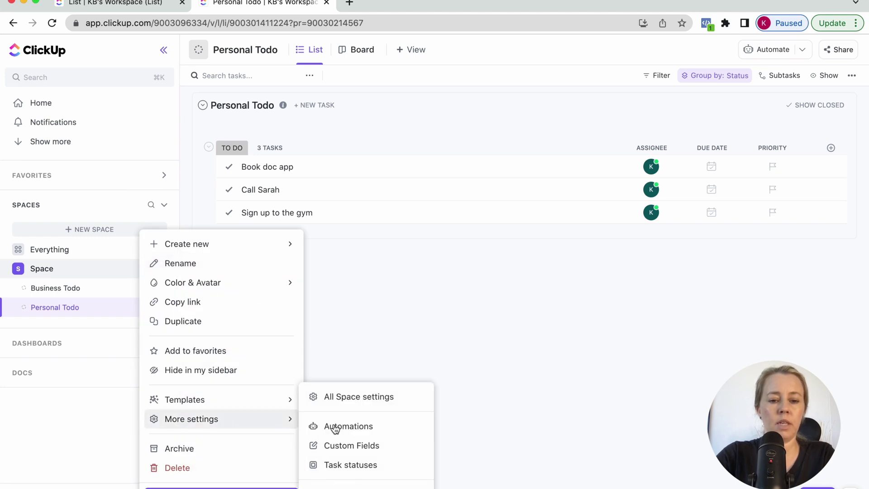
{"action": "left_click", "coordinate": [337, 445]}
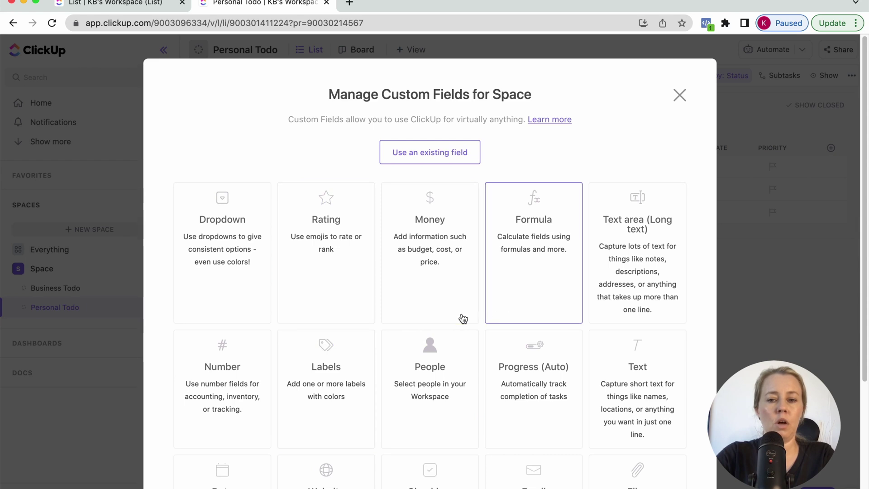
{"action": "left_click", "coordinate": [233, 225]}
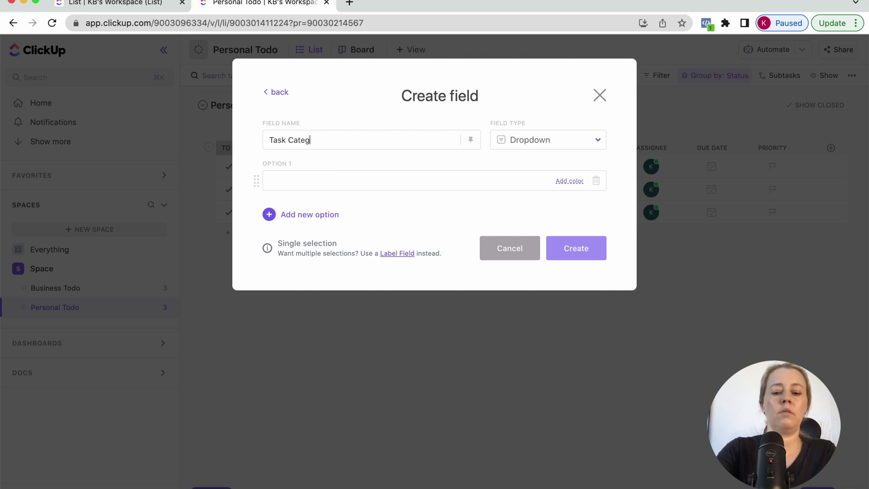
{"action": "type", "text": "Deep Work"}
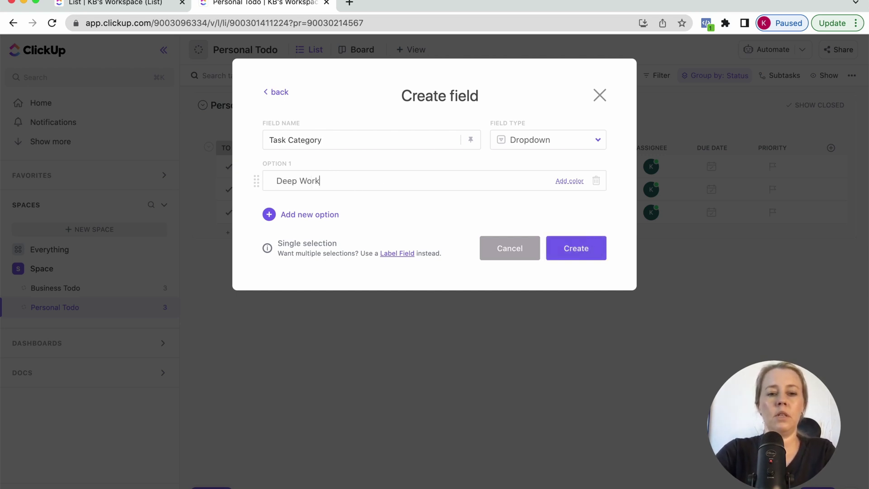
{"action": "left_click", "coordinate": [307, 216]}
{"action": "type", "text": "Busy Work"}
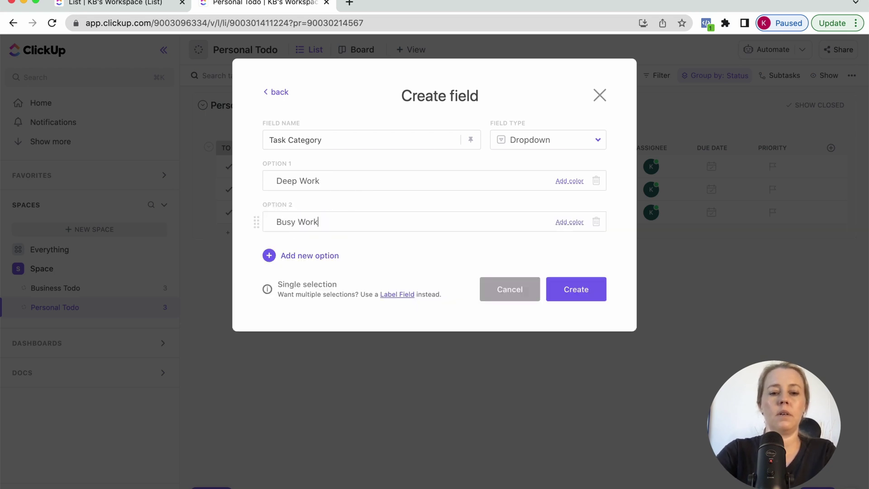
{"action": "key", "text": "Return"}
{"action": "type", "text": "Afte"}
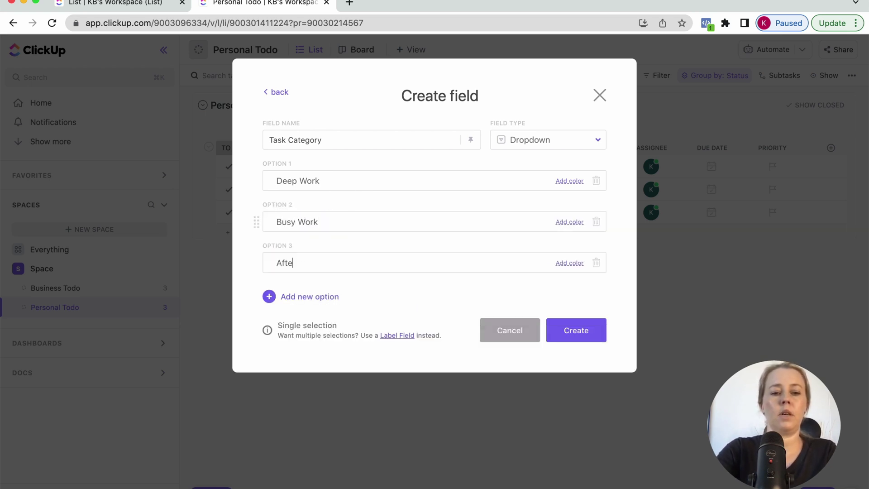
{"action": "type", "text": "r Work"}
Color Deep Work brown, Busy Work blue and After Work grey, create the field and close the custom field manager.
{"action": "left_click", "coordinate": [568, 182]}
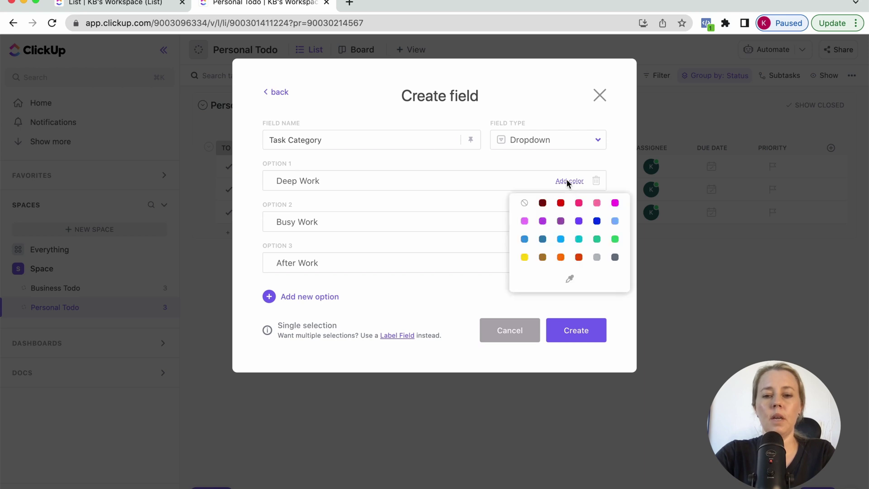
{"action": "left_click", "coordinate": [542, 256]}
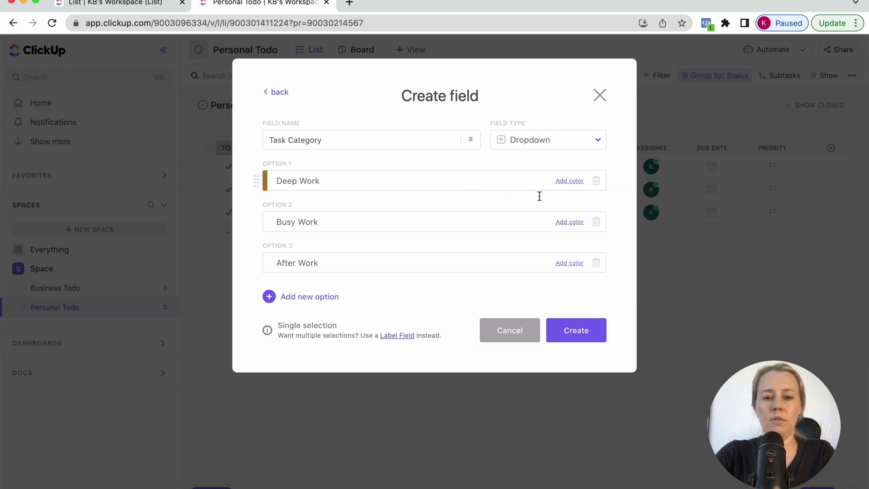
{"action": "left_click", "coordinate": [566, 224]}
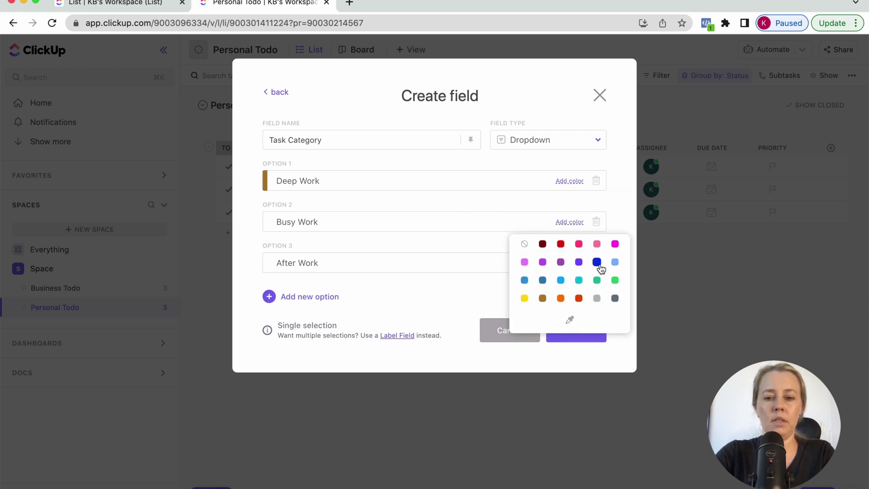
{"action": "left_click", "coordinate": [543, 281]}
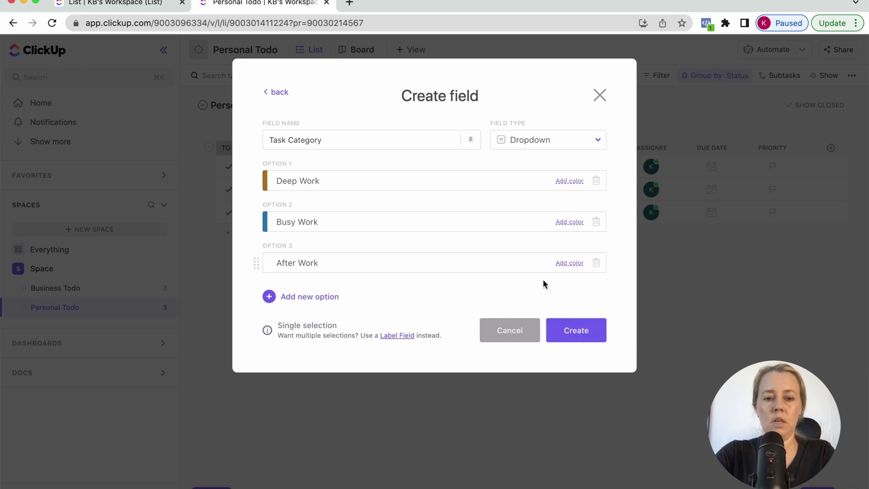
{"action": "left_click", "coordinate": [567, 265]}
{"action": "left_click", "coordinate": [598, 339]}
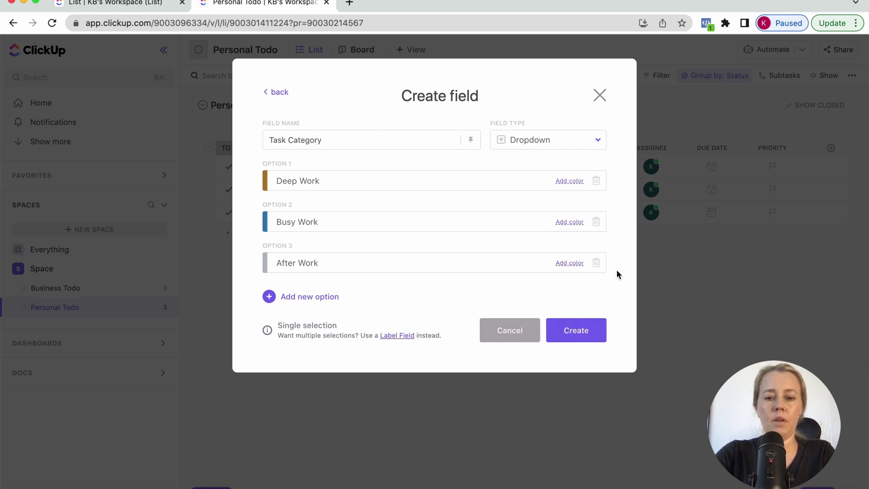
{"action": "left_click", "coordinate": [576, 332]}
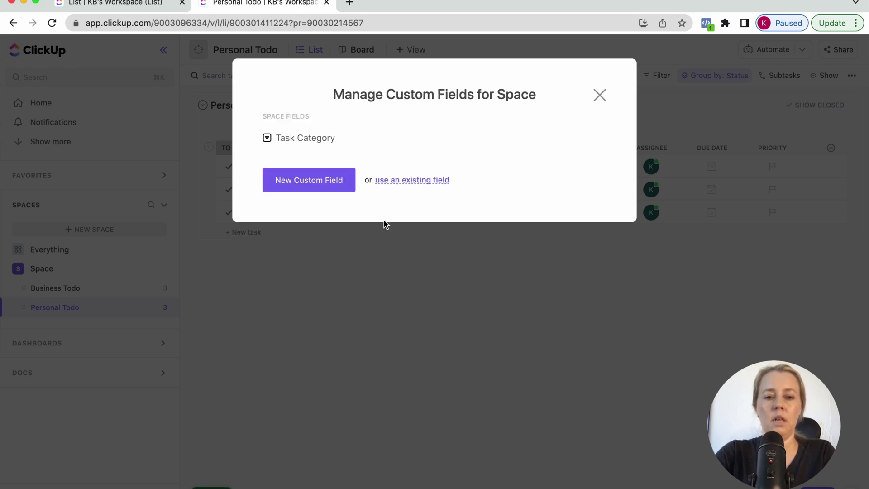
{"action": "left_click", "coordinate": [601, 95]}
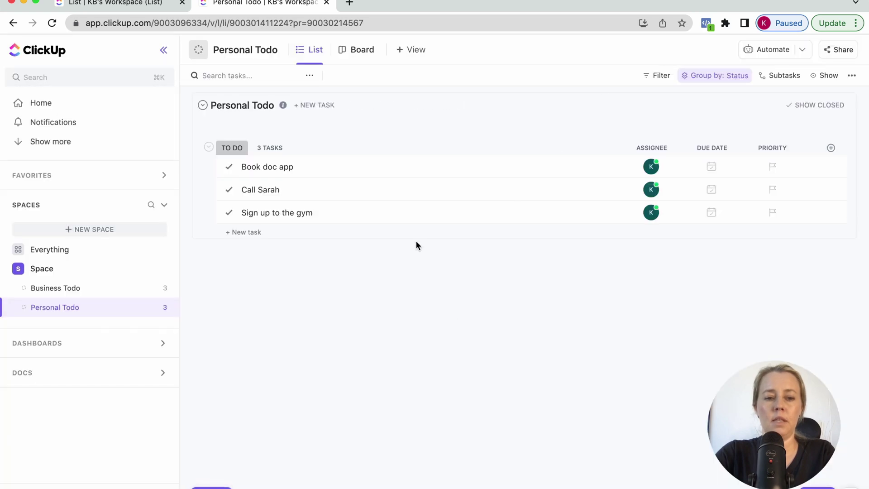
Add the existing Task Category field to the Everything list and place its column before Assignee.
{"action": "left_click", "coordinate": [68, 249]}
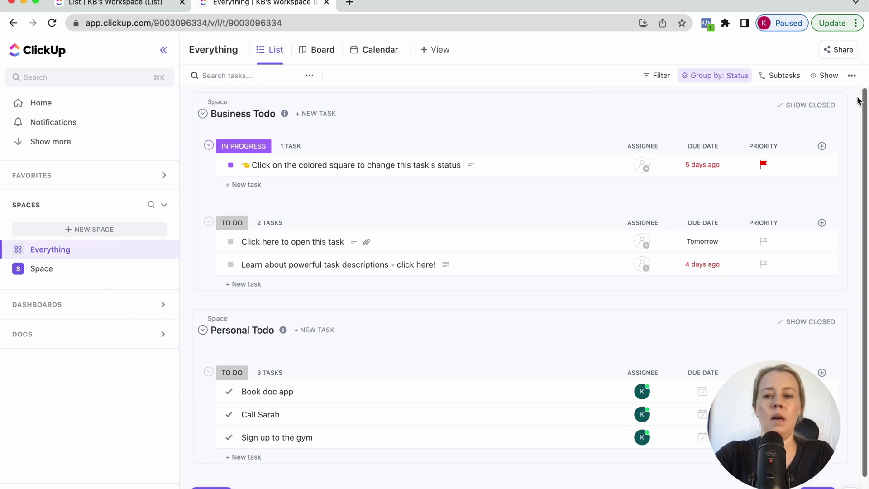
{"action": "left_click", "coordinate": [823, 146]}
{"action": "left_click", "coordinate": [752, 168]}
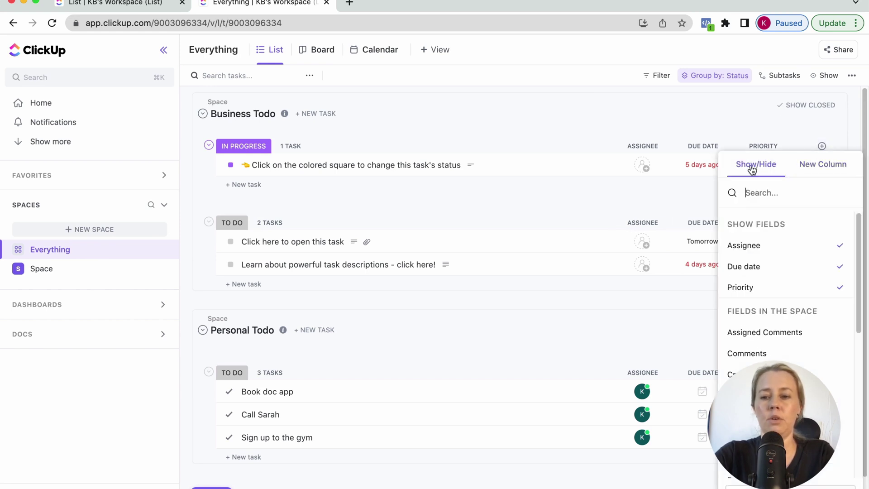
{"action": "scroll", "coordinate": [779, 294], "scroll_direction": "down", "scroll_amount": 10}
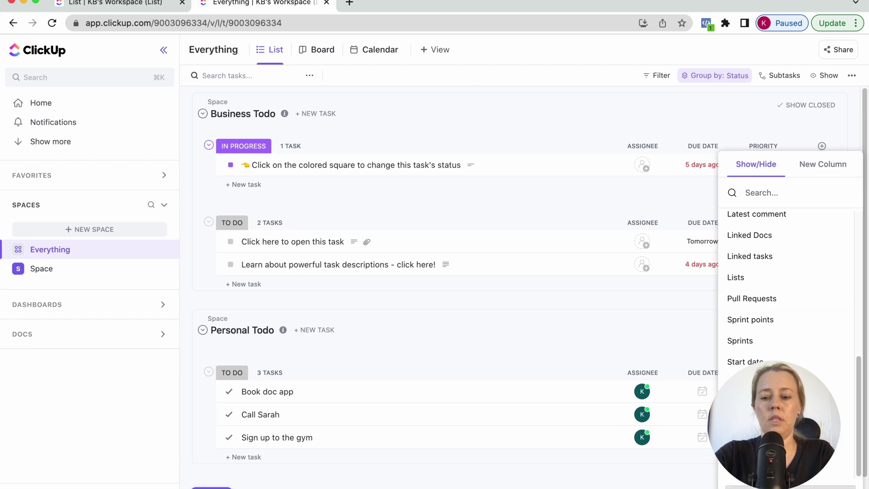
{"action": "left_click", "coordinate": [790, 485]}
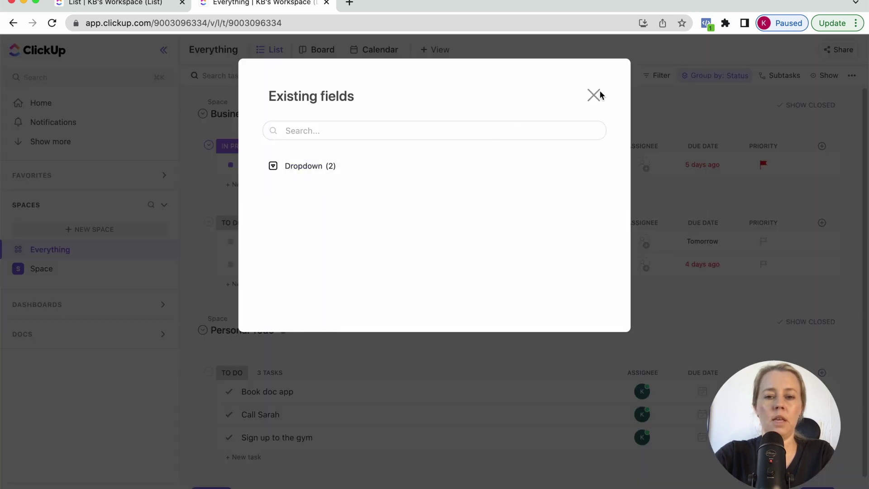
{"action": "left_click", "coordinate": [299, 166]}
{"action": "mouse_move", "coordinate": [339, 190]}
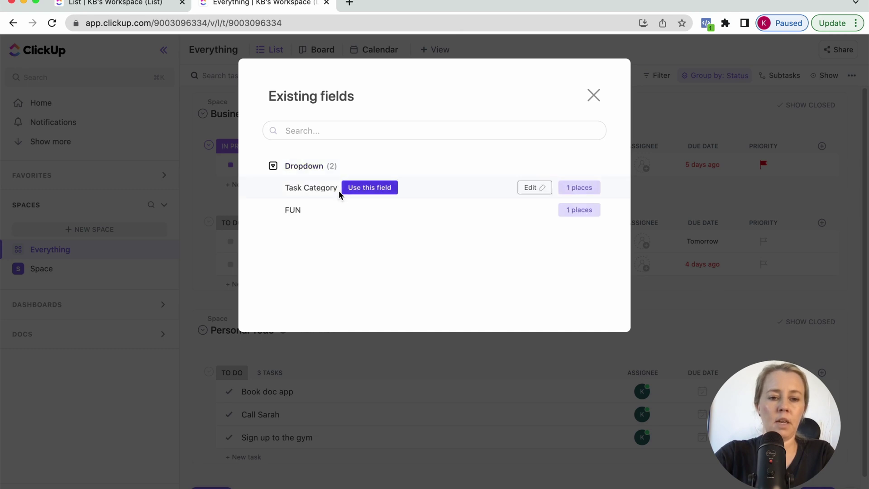
{"action": "left_click", "coordinate": [378, 190]}
{"action": "left_click", "coordinate": [503, 369]}
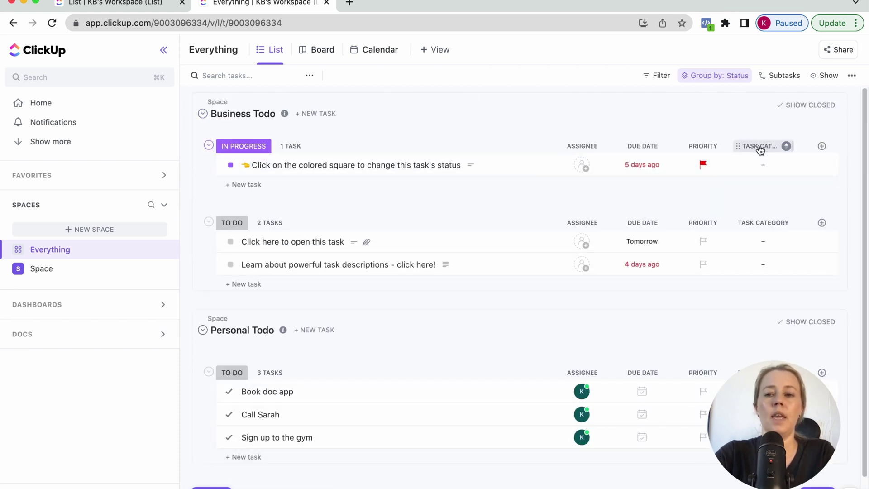
{"action": "left_click_drag", "start_coordinate": [751, 147], "coordinate": [595, 148]}
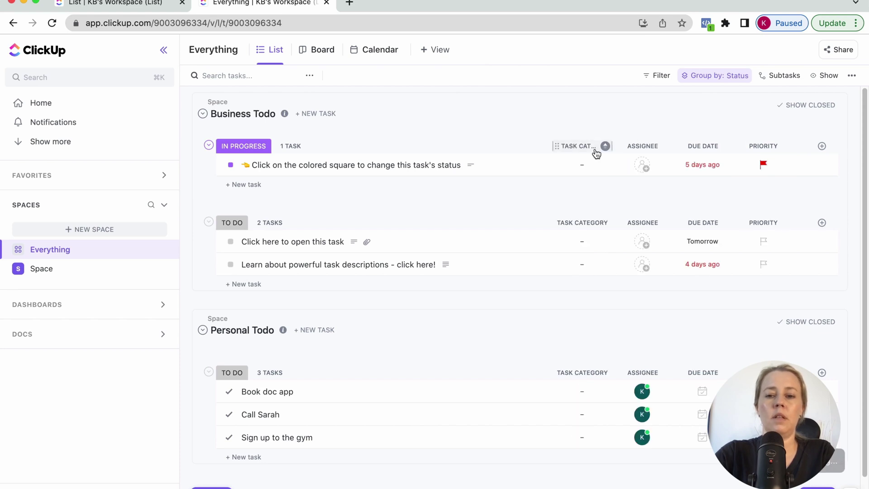
Categorize the in-progress Business Todo task as Deep Work and the list's two to-do tasks as Busy Work.
{"action": "left_click", "coordinate": [576, 167]}
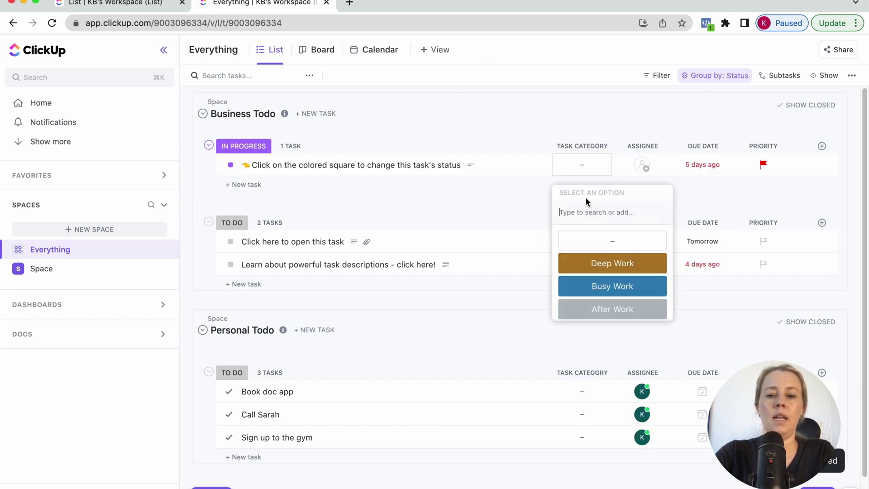
{"action": "left_click", "coordinate": [604, 263]}
{"action": "left_click", "coordinate": [580, 243]}
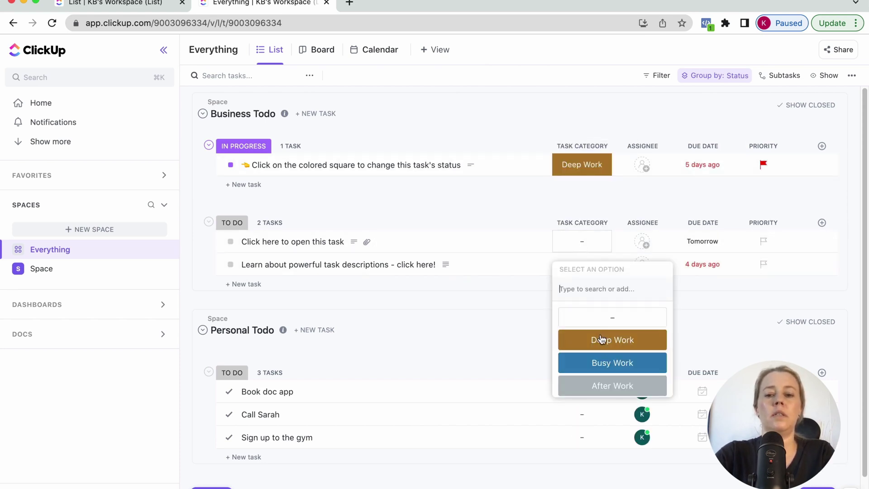
{"action": "left_click", "coordinate": [598, 361]}
{"action": "left_click", "coordinate": [582, 266]}
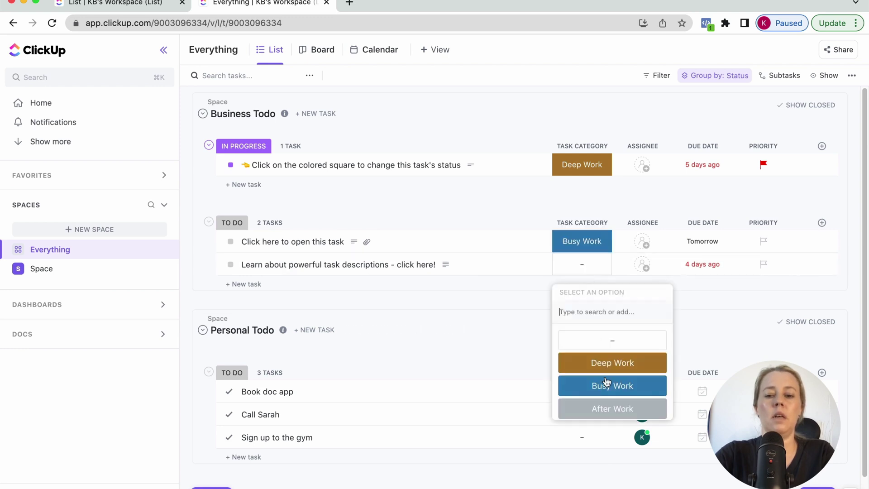
{"action": "left_click", "coordinate": [605, 385]}
In Personal Todo, categorize "Book doc app" as After Work, the call task as Deep Work and "Sign up to the gym" as Busy Work.
{"action": "left_click", "coordinate": [593, 392]}
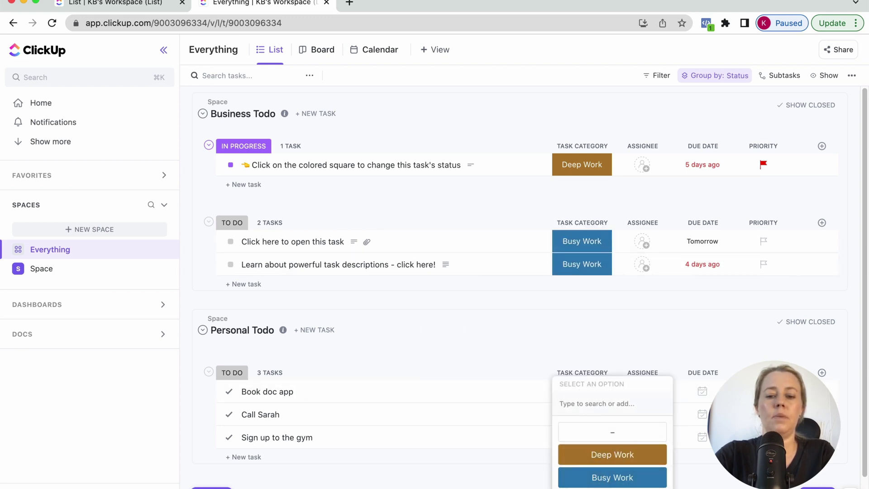
{"action": "left_click", "coordinate": [598, 431]}
{"action": "scroll", "coordinate": [588, 362], "scroll_direction": "down", "scroll_amount": 2}
{"action": "left_click", "coordinate": [581, 376]}
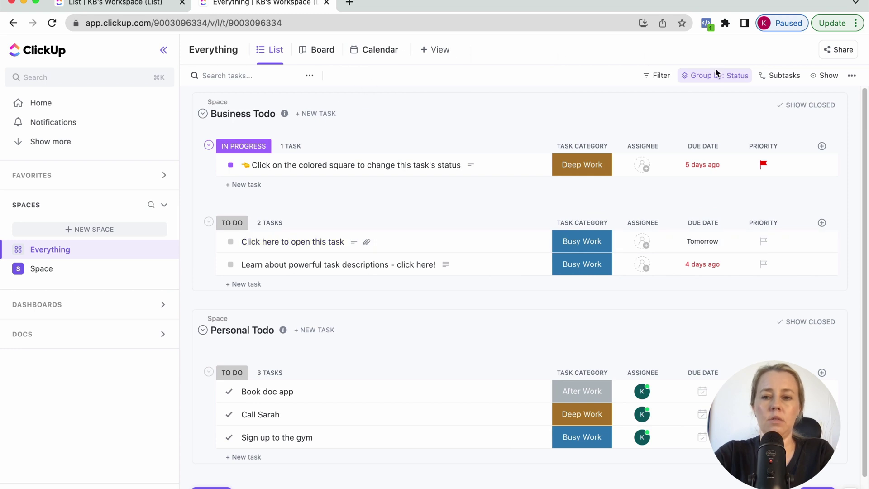
Group the Everything list by due date and sort the tasks by Task Category.
{"action": "left_click", "coordinate": [738, 77]}
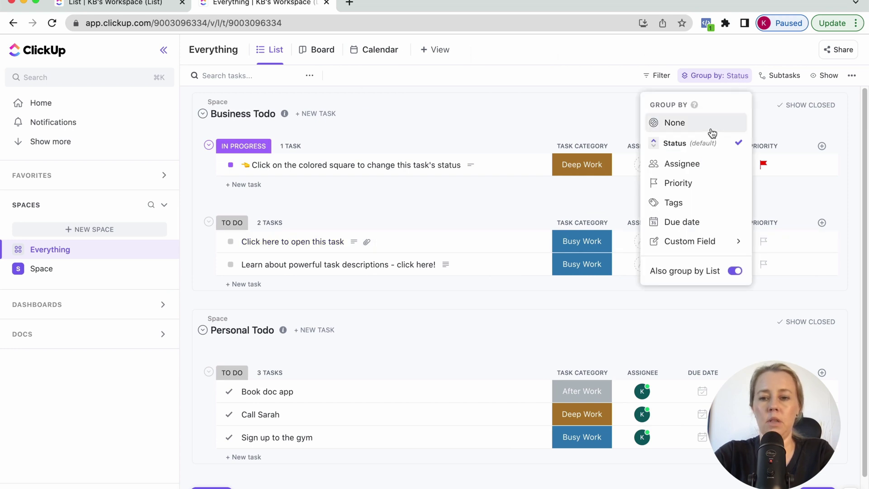
{"action": "left_click", "coordinate": [686, 222]}
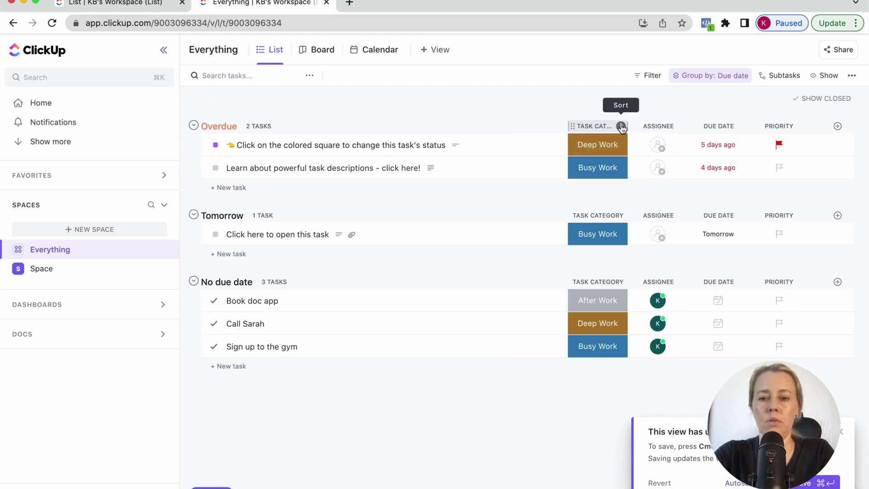
{"action": "left_click", "coordinate": [621, 126]}
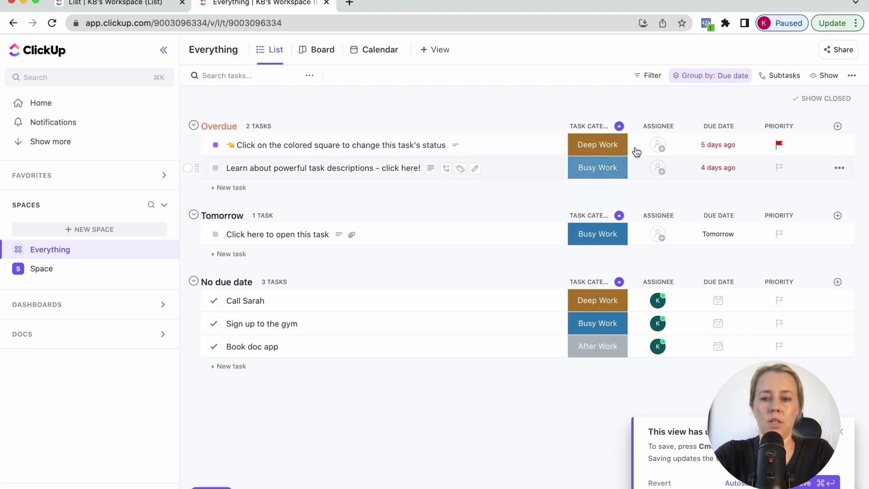
Set the due date of both overdue tasks to today, 30 March 2023.
{"action": "left_click", "coordinate": [723, 146]}
{"action": "left_click", "coordinate": [683, 312]}
{"action": "left_click", "coordinate": [729, 357]}
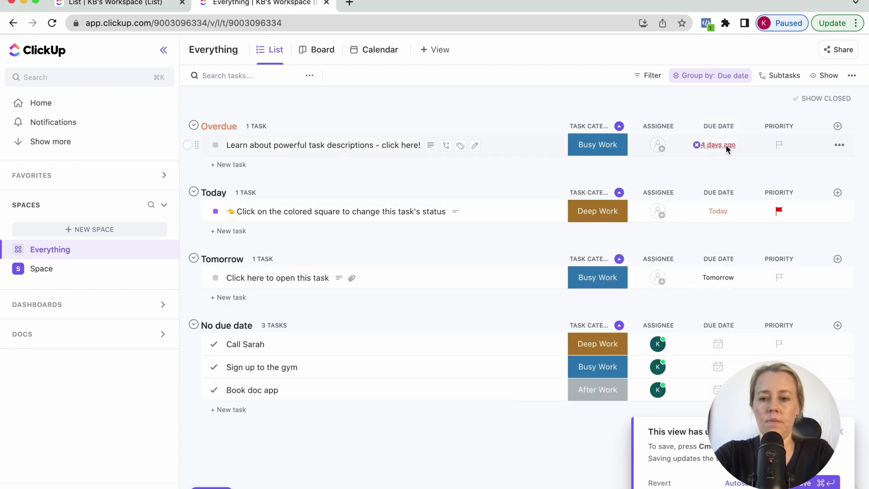
{"action": "left_click", "coordinate": [720, 145]}
{"action": "left_click", "coordinate": [683, 311]}
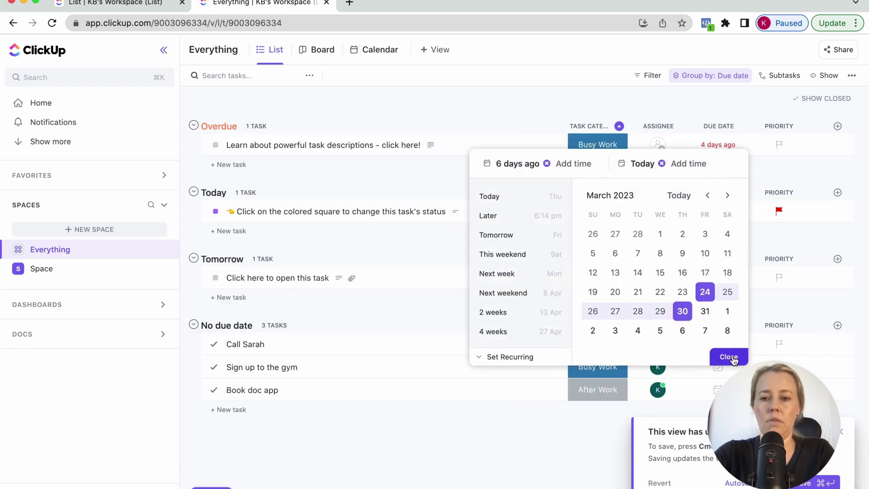
{"action": "left_click", "coordinate": [729, 357]}
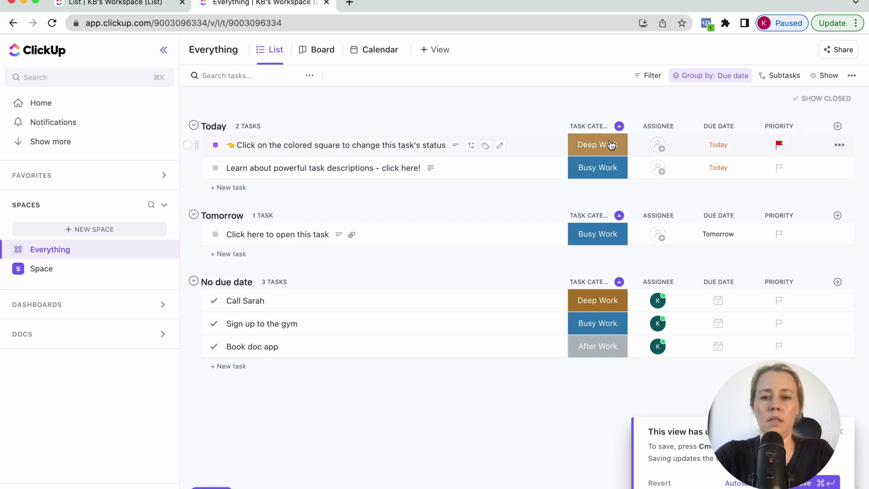
Assign both tasks in the Today group to the workspace member K.
{"action": "left_click", "coordinate": [659, 145]}
{"action": "left_click", "coordinate": [694, 209]}
{"action": "left_click", "coordinate": [658, 168]}
{"action": "left_click", "coordinate": [693, 240]}
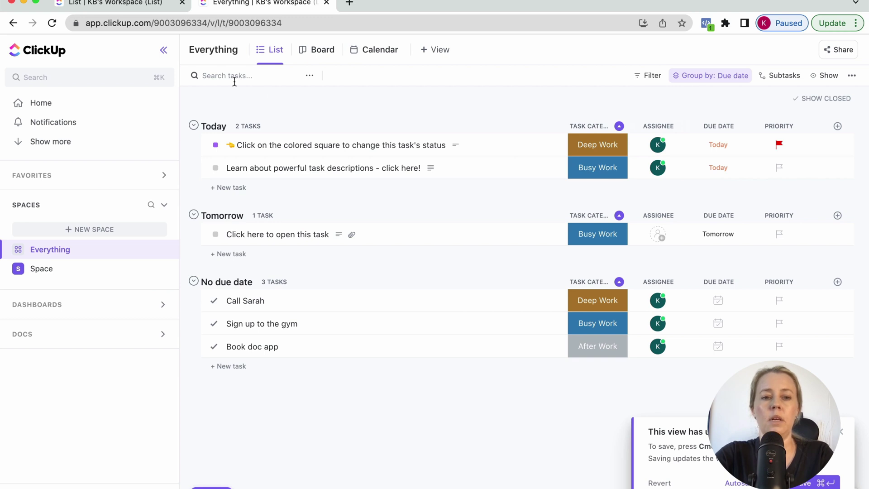
Search the available filters for Assignee and dismiss the filter settings without applying one.
{"action": "left_click", "coordinate": [649, 75]}
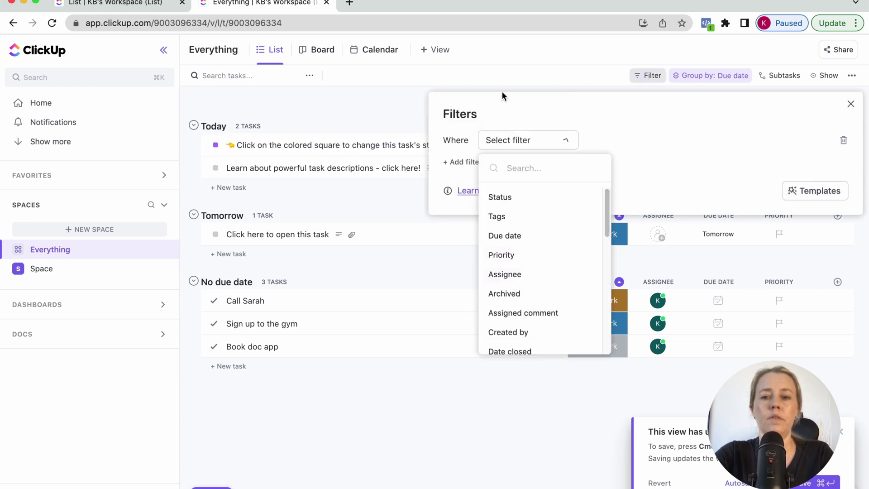
{"action": "type", "text": "assi"}
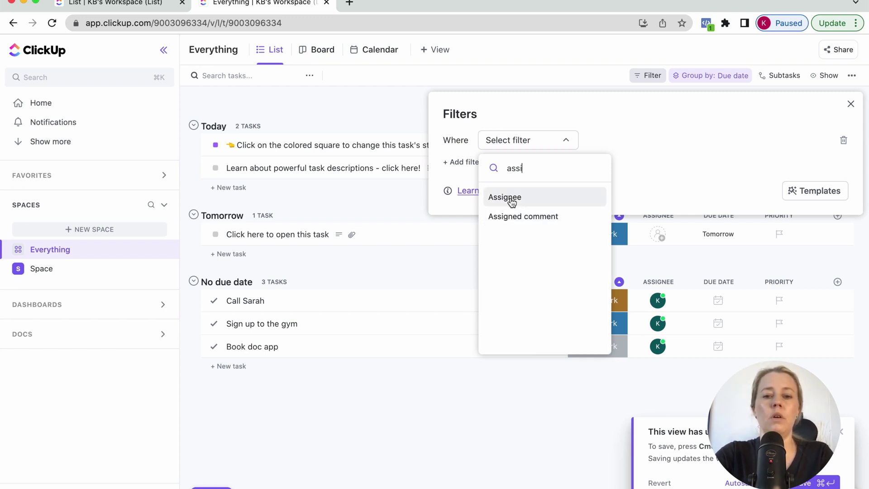
{"action": "left_click", "coordinate": [389, 97]}
{"action": "left_click", "coordinate": [398, 107]}
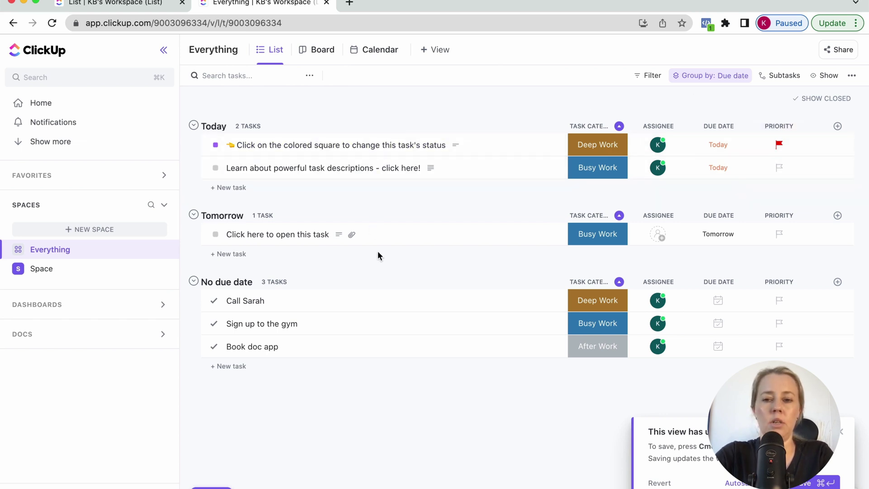
Open the workspace's ClickApps settings.
{"action": "left_click", "coordinate": [77, 271]}
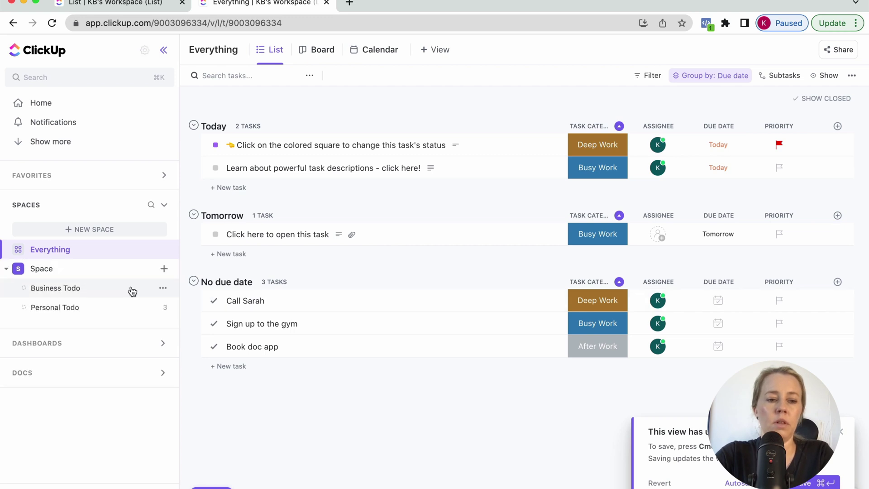
{"action": "left_click", "coordinate": [93, 270]}
{"action": "left_click", "coordinate": [59, 465]}
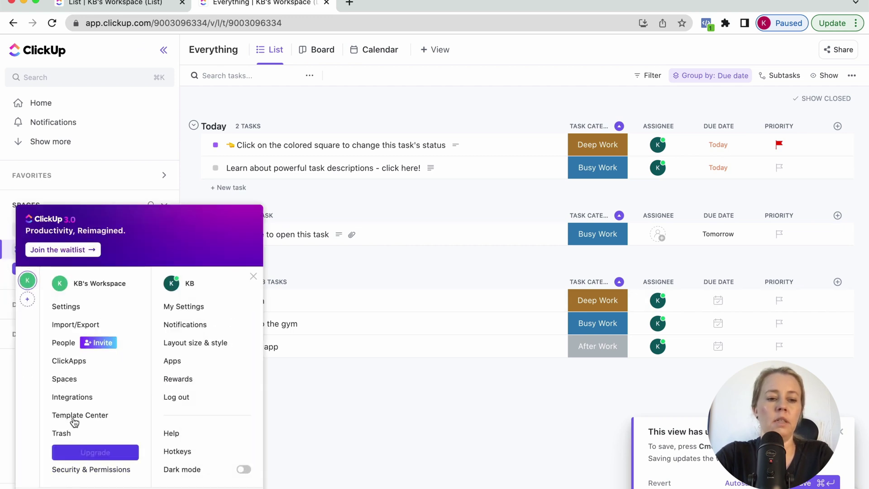
{"action": "left_click", "coordinate": [75, 362]}
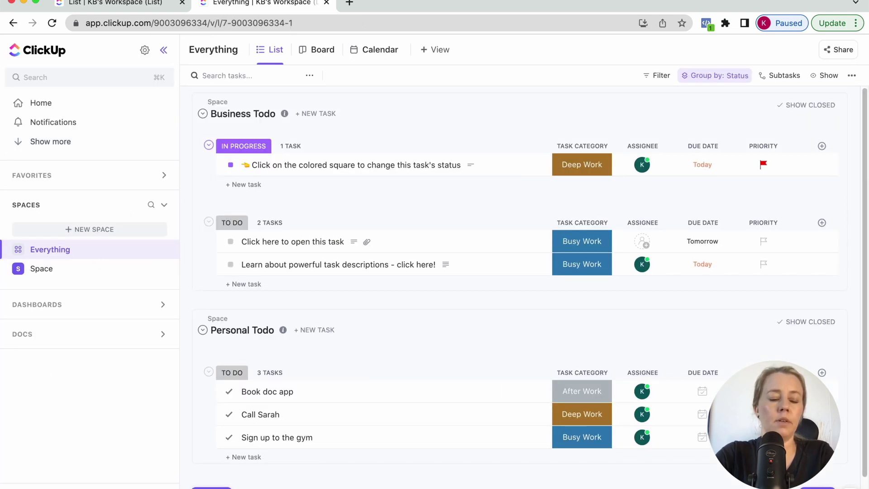
{"action": "left_click", "coordinate": [40, 483]}
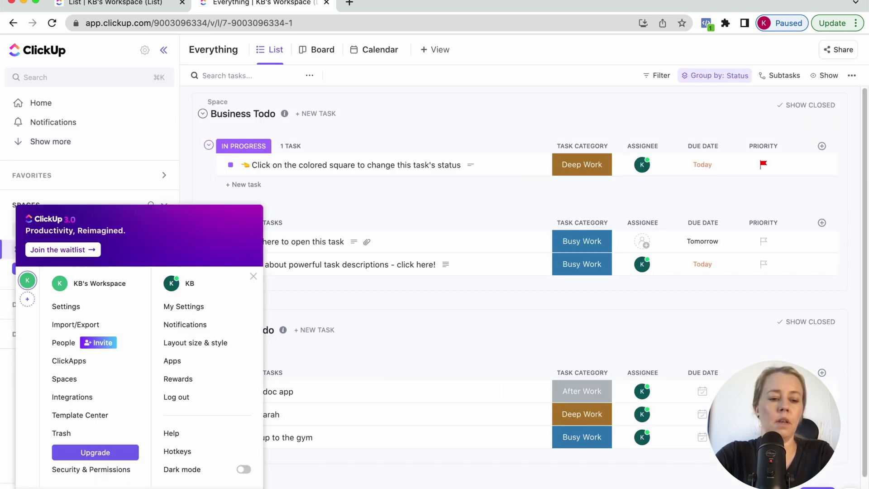
{"action": "left_click", "coordinate": [77, 366]}
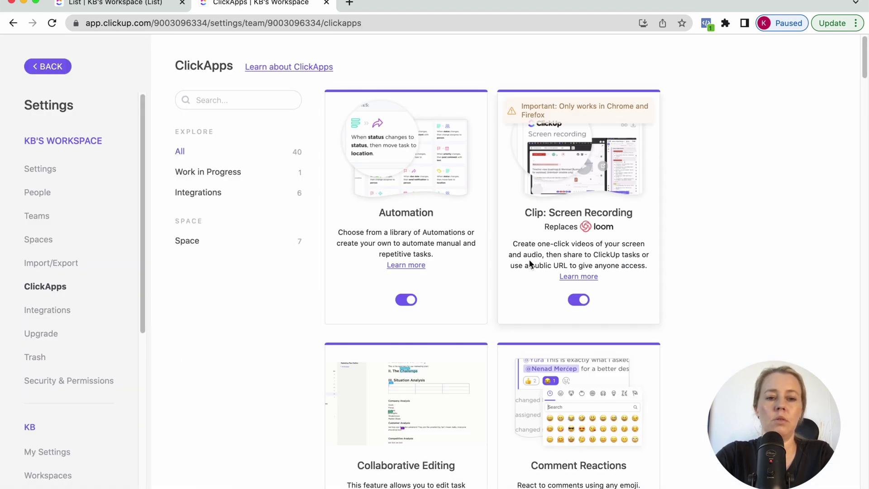
Find the Time Estimates ClickApp, enable it, check that it applies to Space, and return to the Everything list.
{"action": "left_click", "coordinate": [233, 96]}
{"action": "type", "text": "time est"}
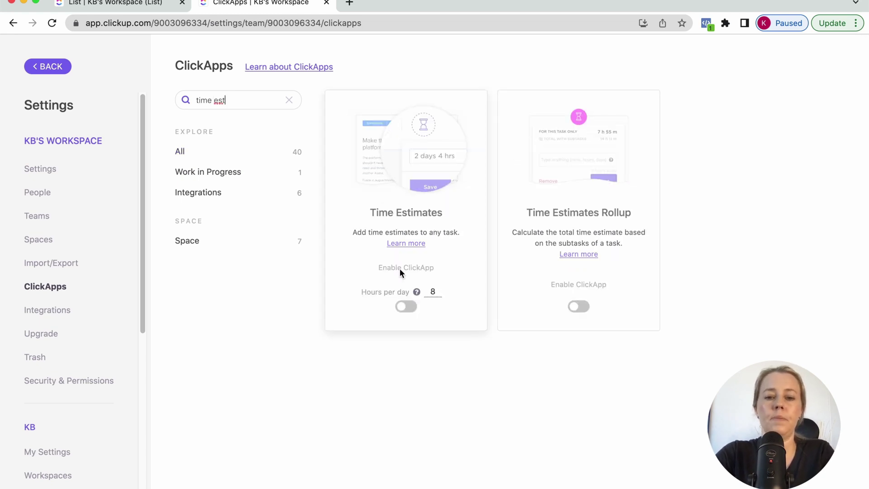
{"action": "left_click", "coordinate": [407, 307]}
{"action": "left_click", "coordinate": [449, 267]}
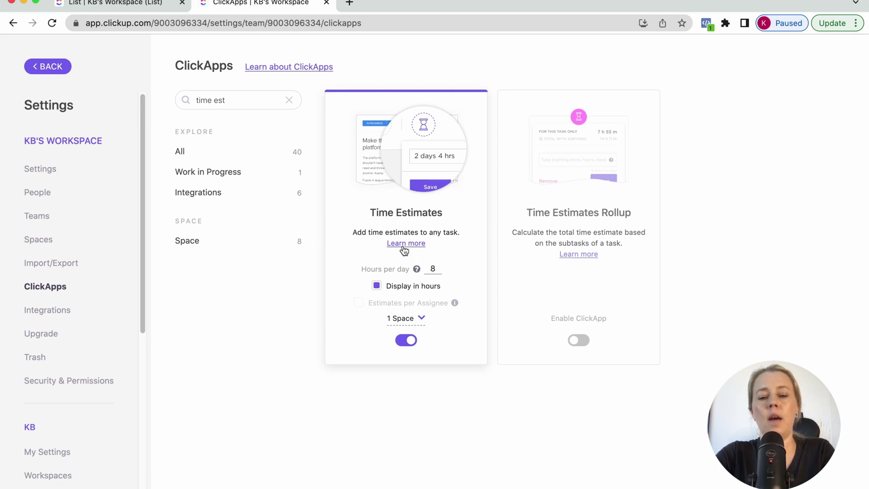
{"action": "left_click", "coordinate": [410, 318]}
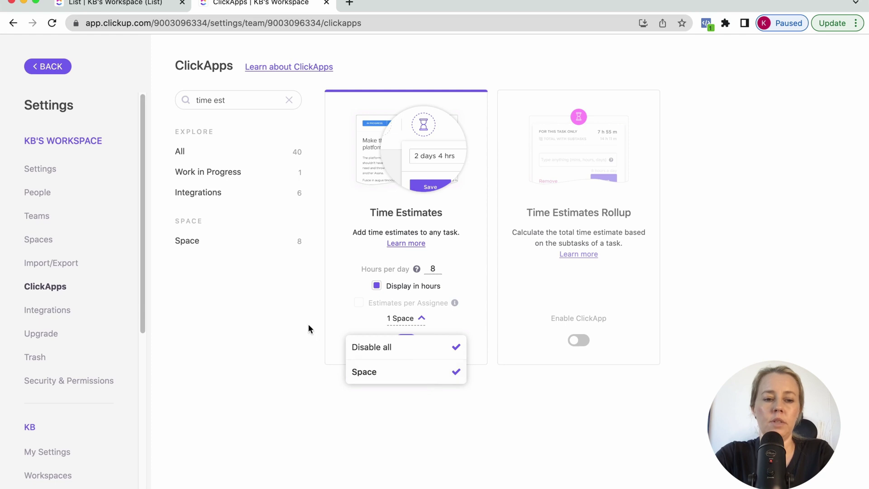
{"action": "left_click", "coordinate": [473, 296]}
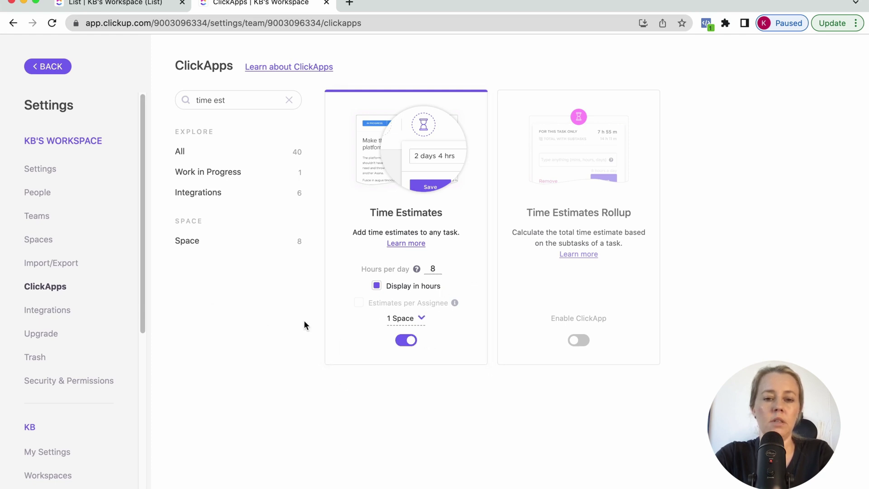
{"action": "left_click", "coordinate": [48, 67]}
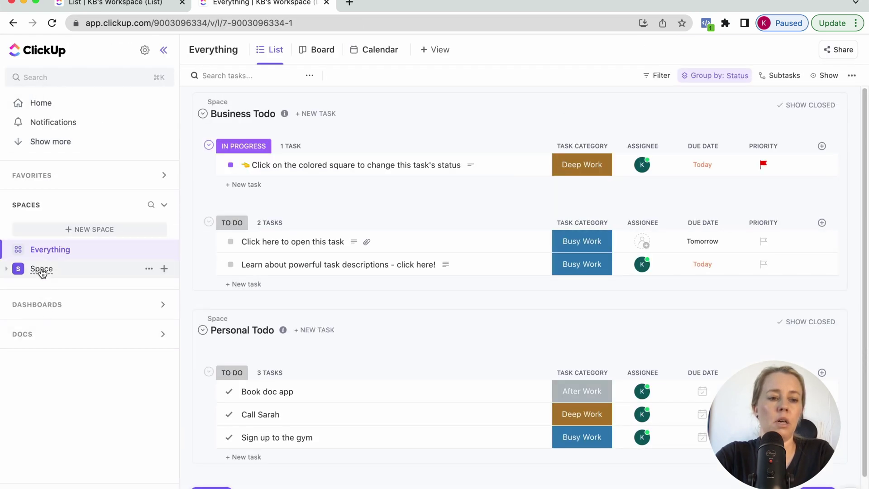
Show the Task Category column in the Personal Todo list and place it before the Assignee column.
{"action": "left_click", "coordinate": [40, 270]}
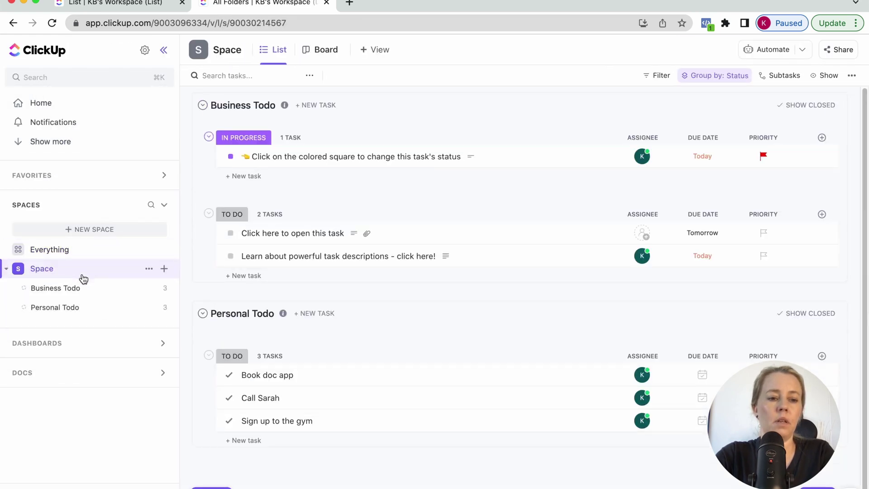
{"action": "left_click", "coordinate": [78, 304]}
{"action": "left_click", "coordinate": [831, 147]}
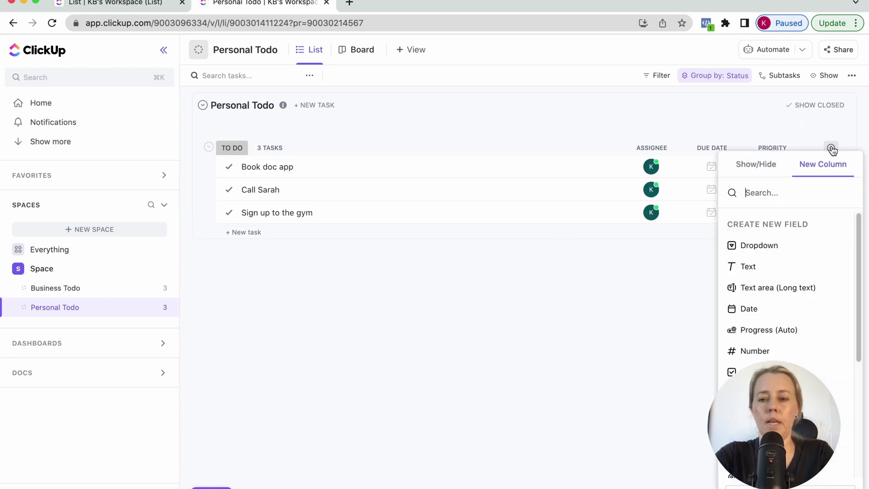
{"action": "left_click", "coordinate": [769, 164]}
{"action": "scroll", "coordinate": [778, 271], "scroll_direction": "down", "scroll_amount": 5}
{"action": "left_click", "coordinate": [789, 216]}
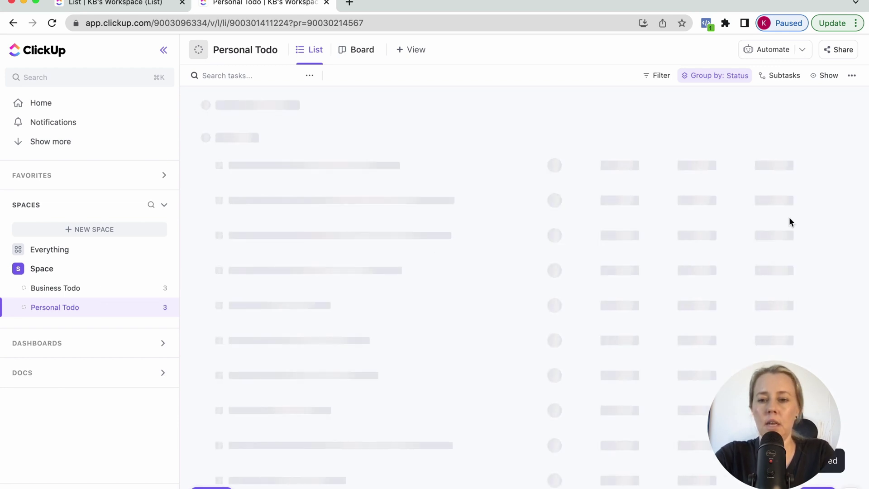
{"action": "left_click_drag", "start_coordinate": [782, 150], "coordinate": [615, 150]}
Sort the Personal Todo list by Task Category and group its tasks by due date.
{"action": "left_click", "coordinate": [615, 150]}
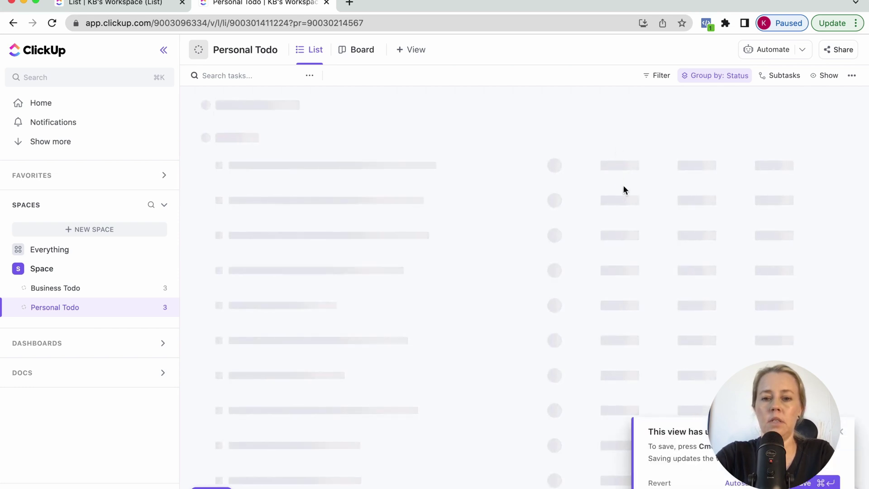
{"action": "left_click", "coordinate": [738, 77]}
{"action": "left_click", "coordinate": [693, 221]}
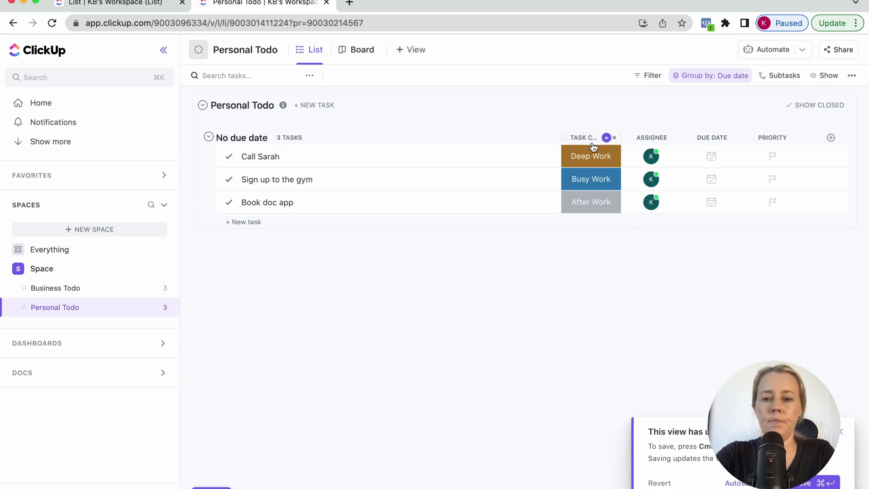
Set the due dates to today for the call task, 31 March 2023 for the gym sign-up and 7 April for Book doc app.
{"action": "left_click", "coordinate": [711, 156]}
{"action": "left_click", "coordinate": [718, 367]}
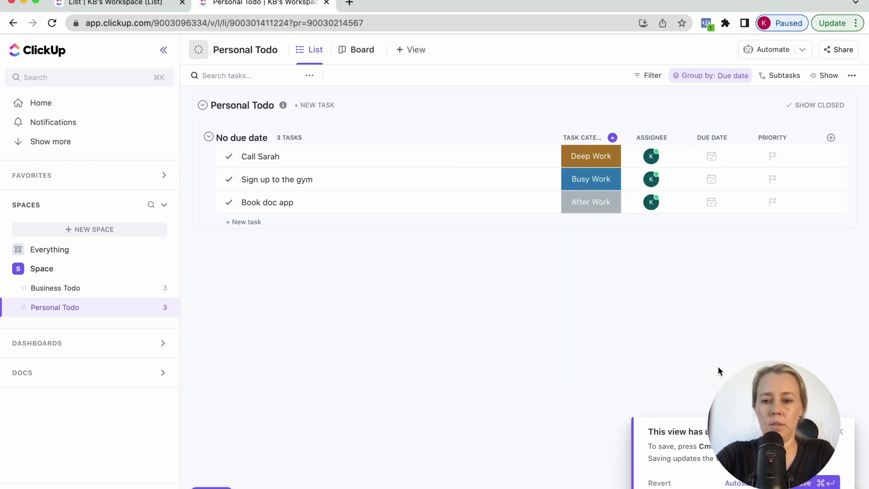
{"action": "left_click", "coordinate": [716, 230]}
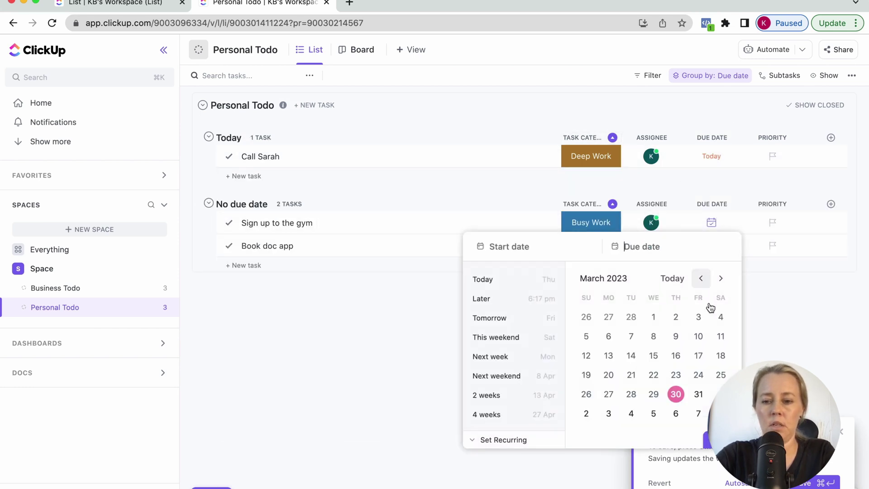
{"action": "left_click", "coordinate": [698, 394]}
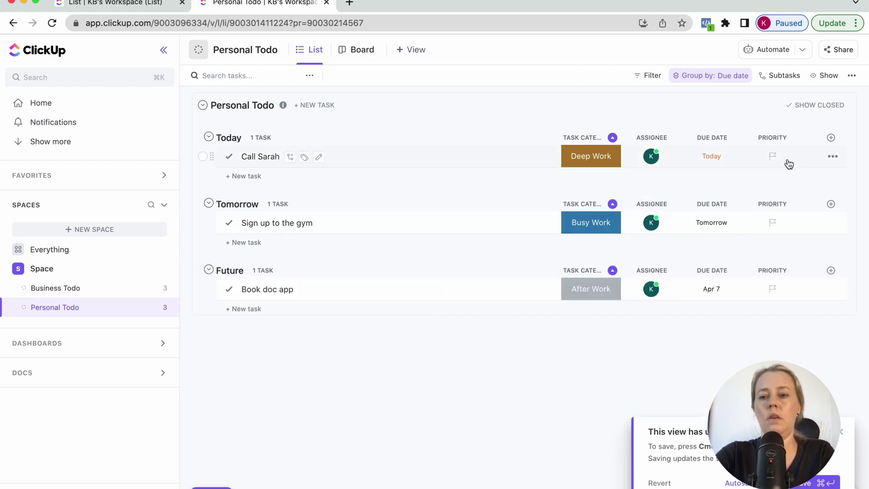
Hide the Priority column and show the Time estimate column in the Personal Todo list.
{"action": "left_click", "coordinate": [831, 137]}
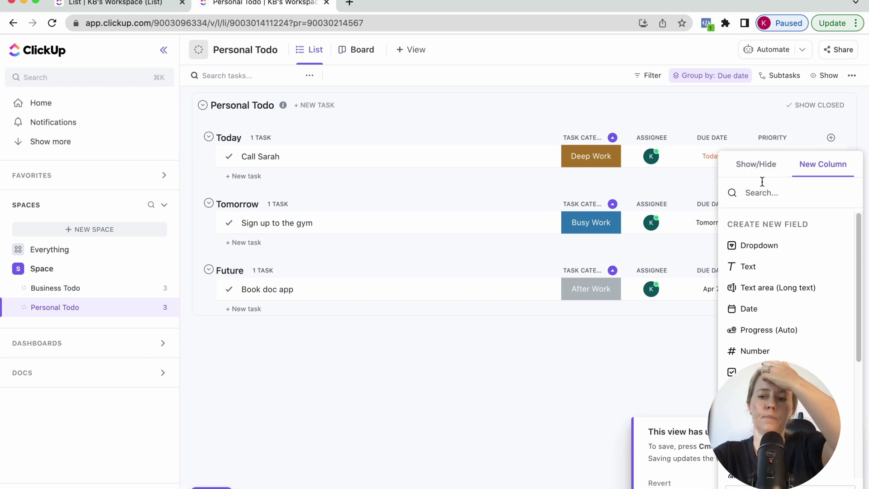
{"action": "left_click", "coordinate": [755, 164]}
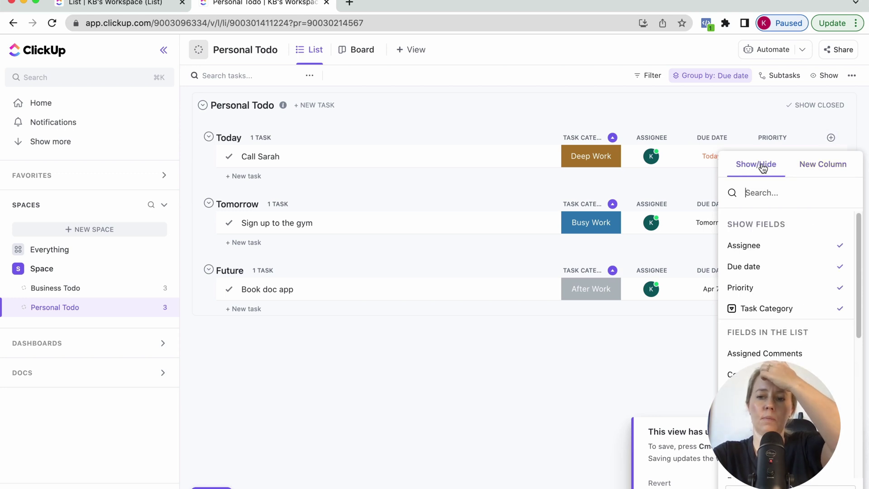
{"action": "left_click", "coordinate": [842, 290]}
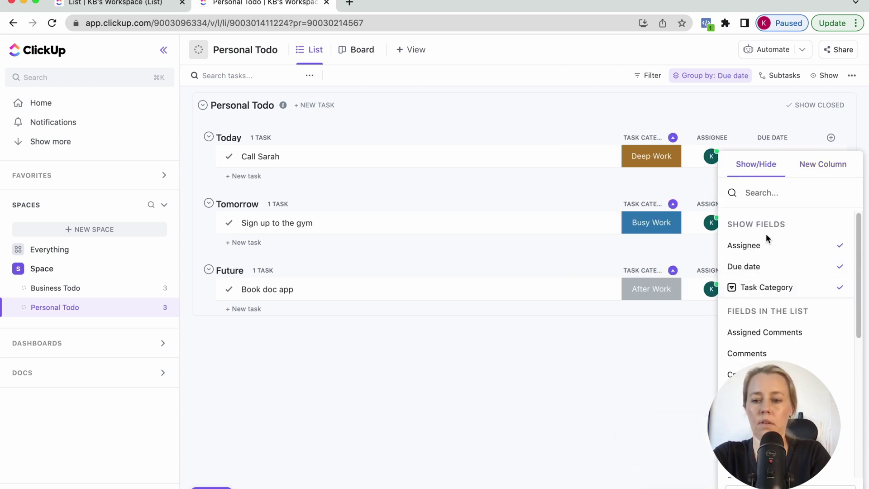
{"action": "scroll", "coordinate": [767, 222], "scroll_direction": "down", "scroll_amount": 10}
{"action": "scroll", "coordinate": [795, 299], "scroll_direction": "up", "scroll_amount": 4}
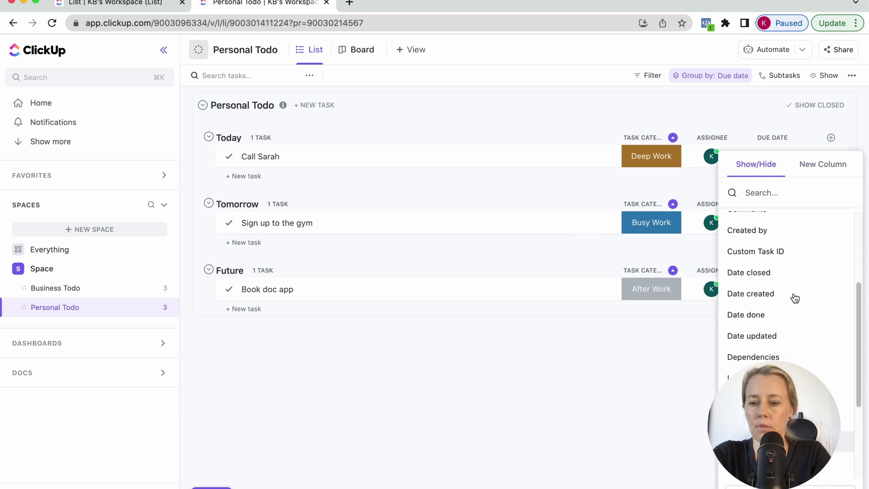
{"action": "scroll", "coordinate": [788, 317], "scroll_direction": "down", "scroll_amount": 5}
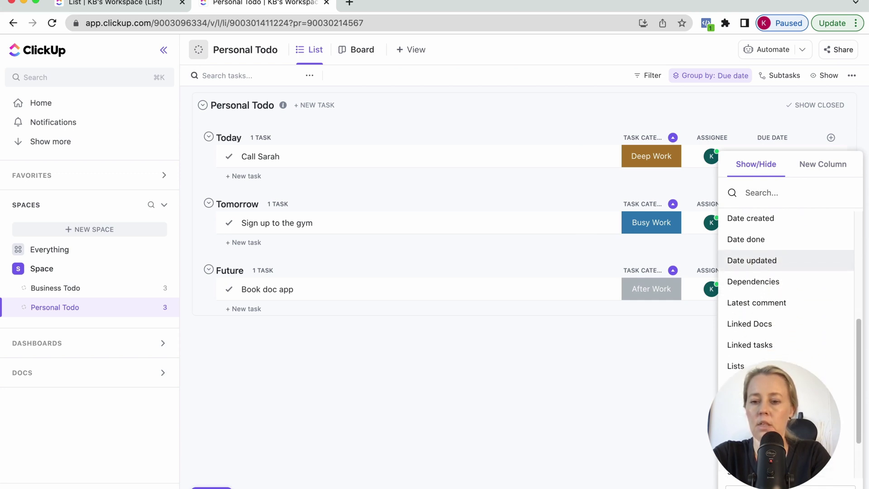
{"action": "left_click", "coordinate": [766, 195]}
{"action": "type", "text": "time"}
{"action": "left_click", "coordinate": [753, 269]}
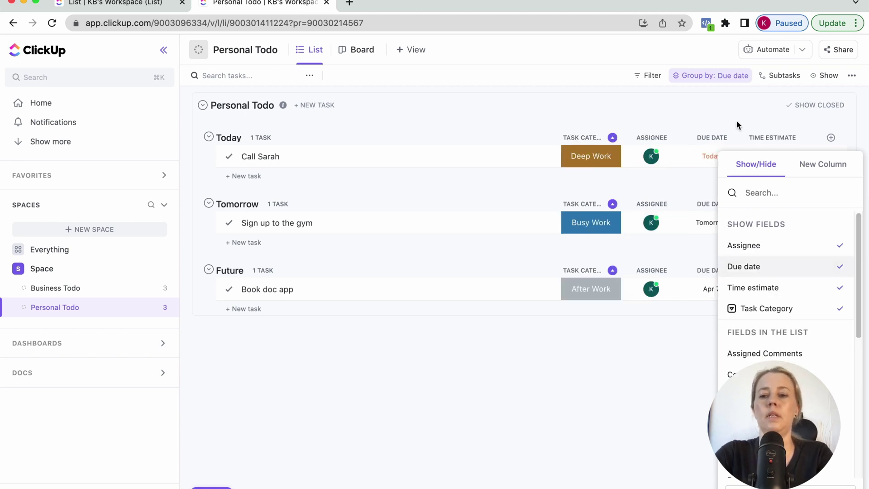
Move Time Estimate beside Task Category and enter 30m for the call task and 15m each for the gym sign-up and Book doc app.
{"action": "type", "text": "m"}
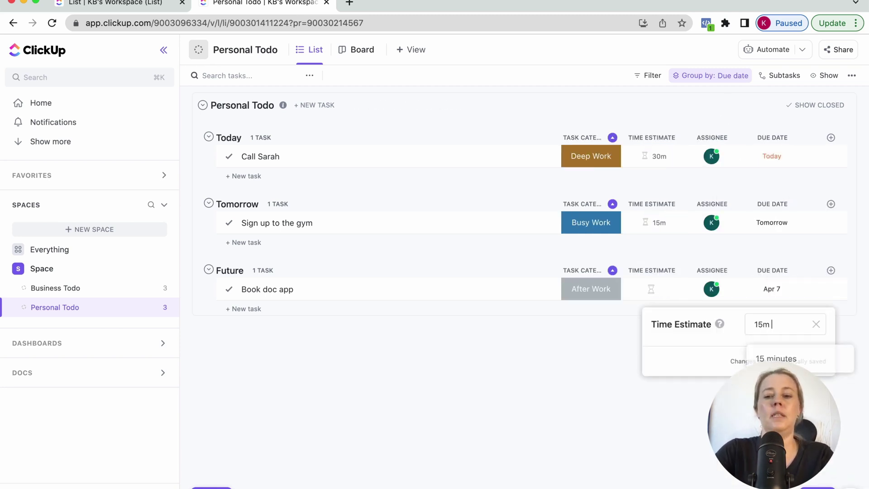
{"action": "key", "text": "Return"}
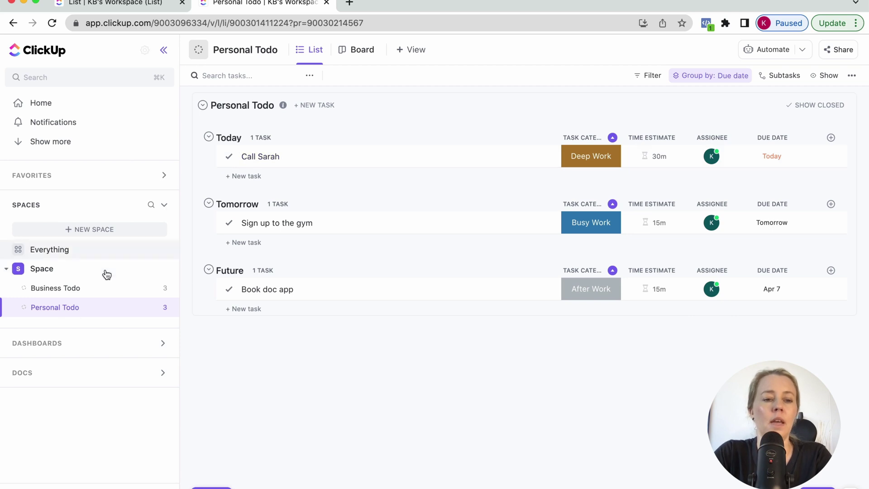
Hide the Priority column and show the Time estimate column in the Everything list.
{"action": "left_click", "coordinate": [82, 253]}
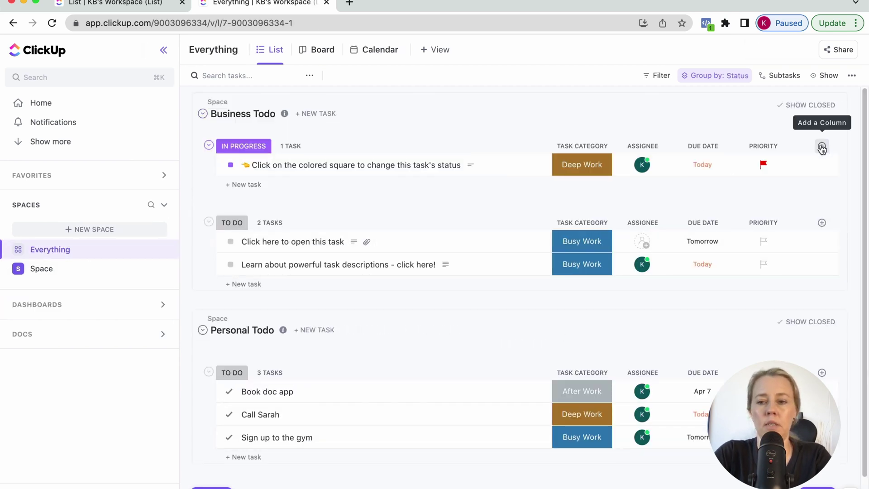
{"action": "left_click", "coordinate": [822, 146]}
{"action": "left_click", "coordinate": [756, 166]}
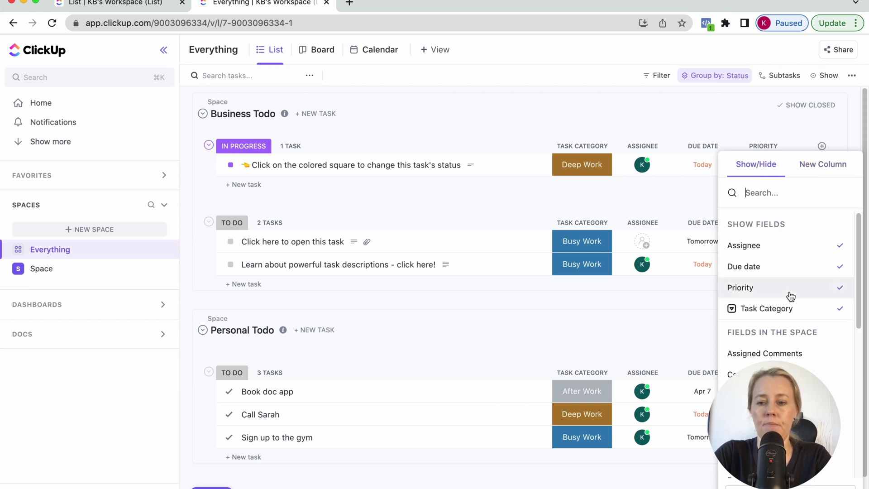
{"action": "left_click", "coordinate": [842, 290]}
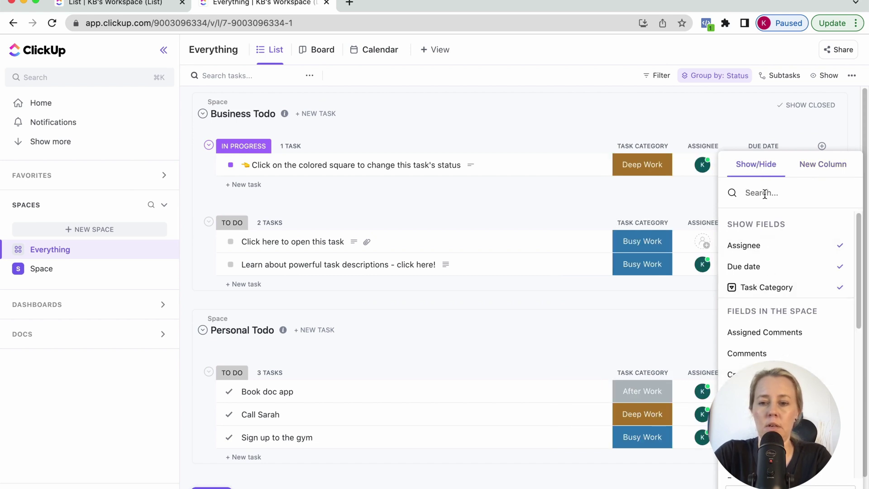
{"action": "type", "text": "time es"}
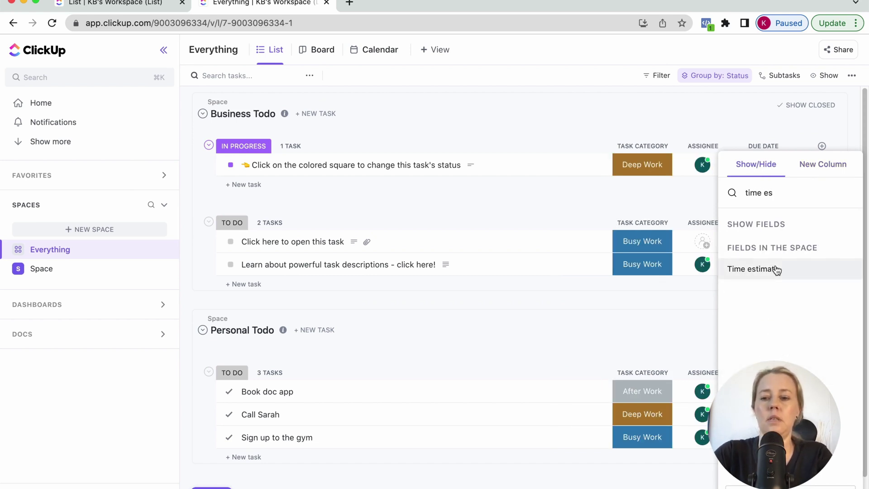
{"action": "left_click", "coordinate": [775, 268]}
{"action": "left_click", "coordinate": [663, 110]}
Place the Time Estimate column between Task Category and Assignee in the Everything list, and sort the tasks by Task Category.
{"action": "left_click_drag", "start_coordinate": [787, 146], "coordinate": [671, 147]}
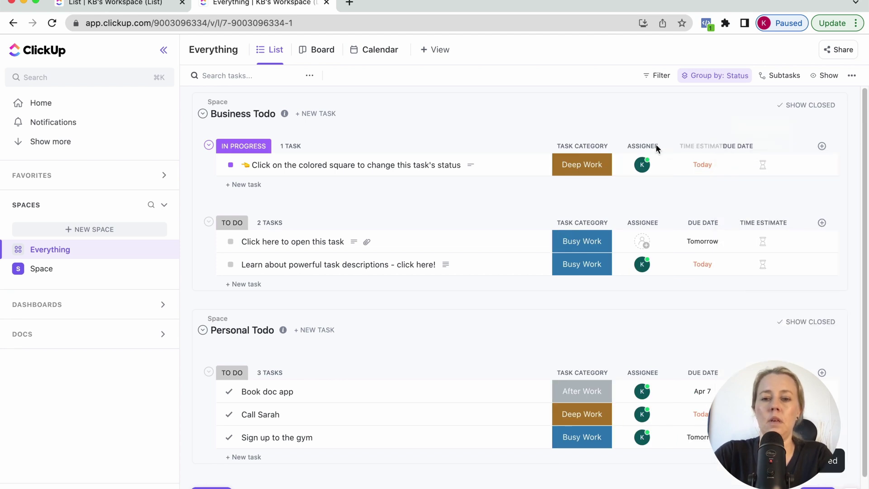
{"action": "mouse_move", "coordinate": [609, 148]}
{"action": "left_mouse_down"}
{"action": "mouse_move", "coordinate": [631, 148]}
{"action": "mouse_move", "coordinate": [606, 147]}
{"action": "left_mouse_up"}
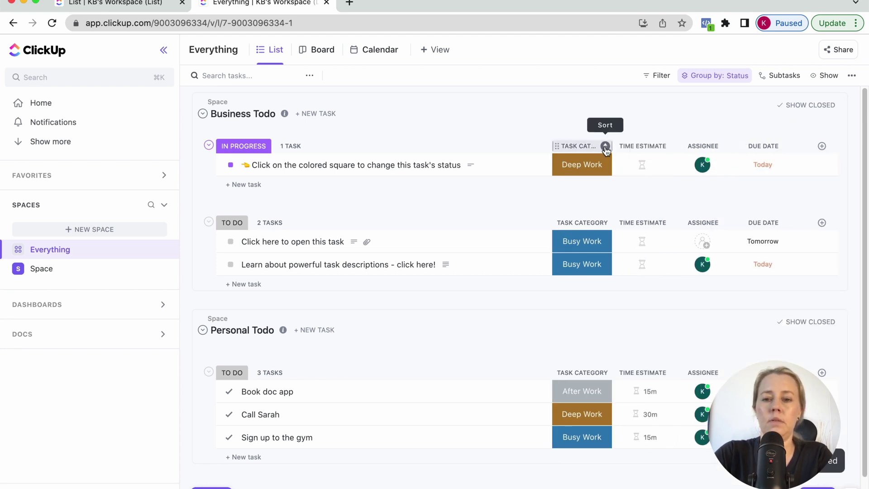
{"action": "left_click", "coordinate": [605, 146]}
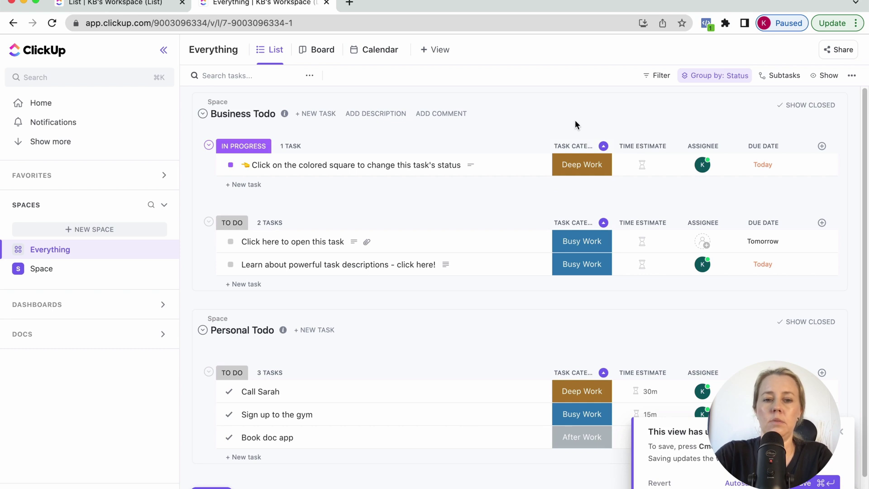
{"action": "left_click", "coordinate": [661, 76]}
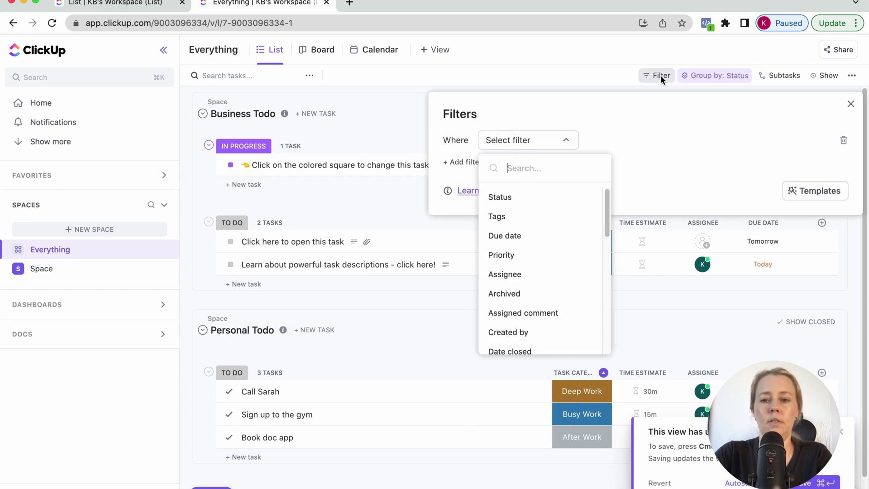
{"action": "key", "text": "Escape"}
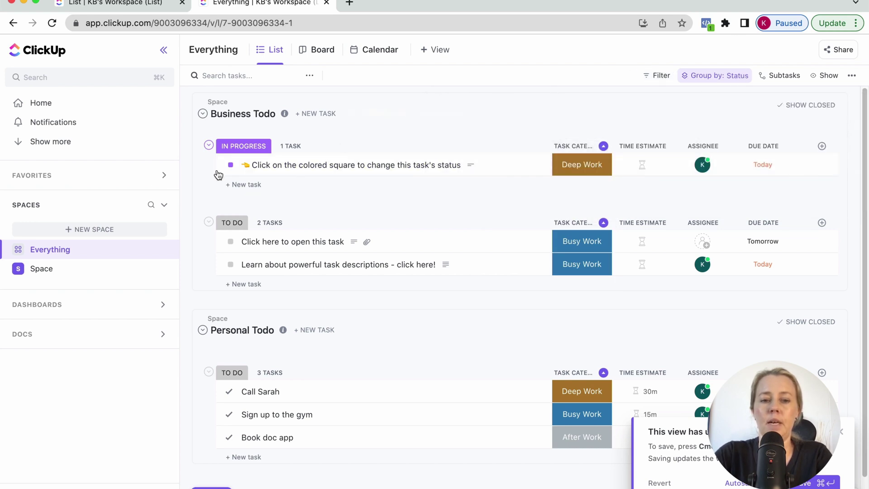
Group the Everything list by due date and turn on autosave for the view.
{"action": "left_click", "coordinate": [746, 78]}
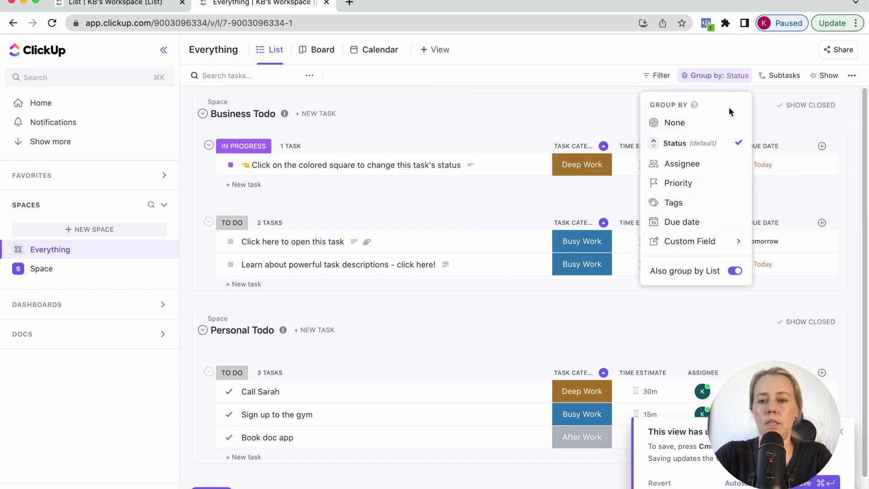
{"action": "left_click", "coordinate": [709, 221]}
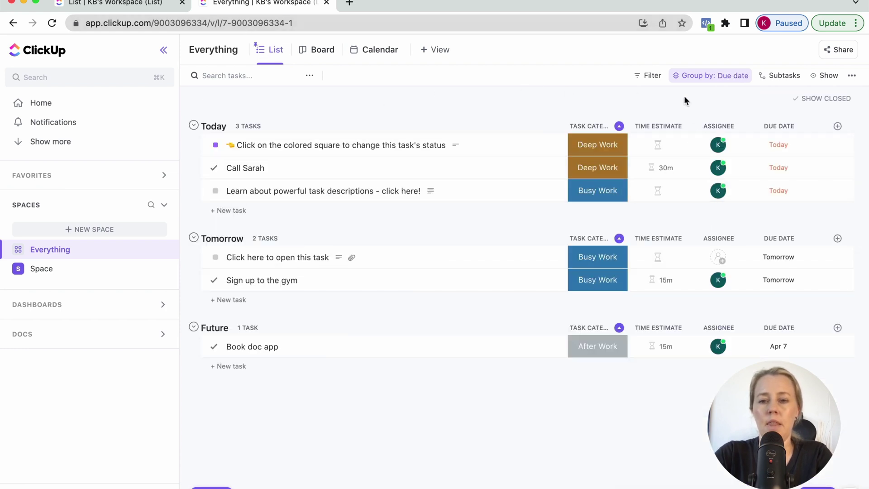
{"action": "left_click", "coordinate": [853, 75]}
{"action": "left_click", "coordinate": [845, 122]}
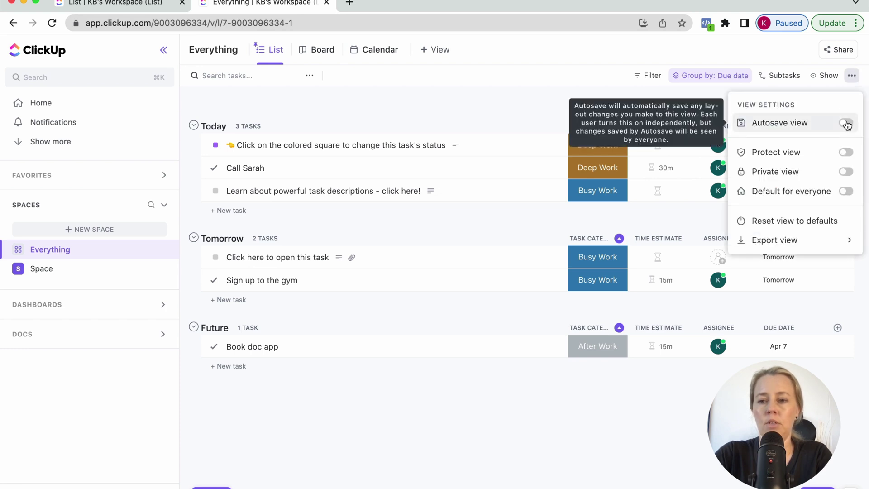
{"action": "left_click", "coordinate": [584, 51]}
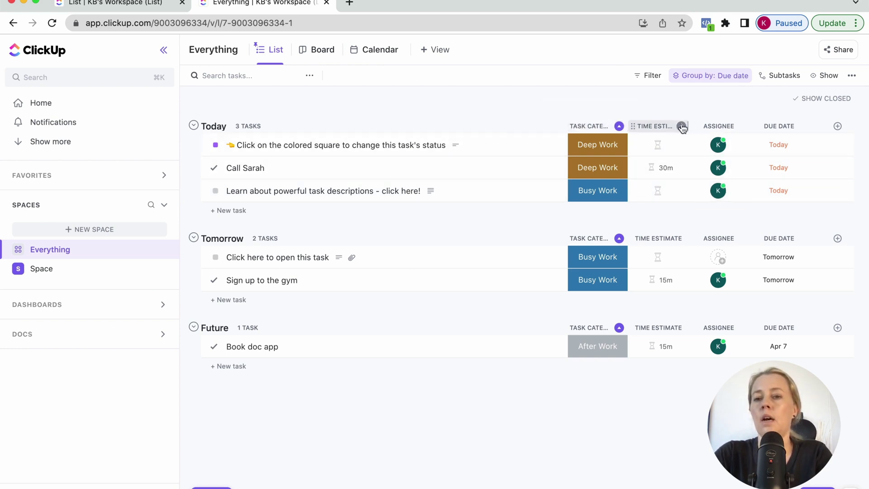
Add Time Estimate as the second sort after Task Category, and try to add a column calculation to the Today group's time estimates.
{"action": "left_click", "coordinate": [682, 126]}
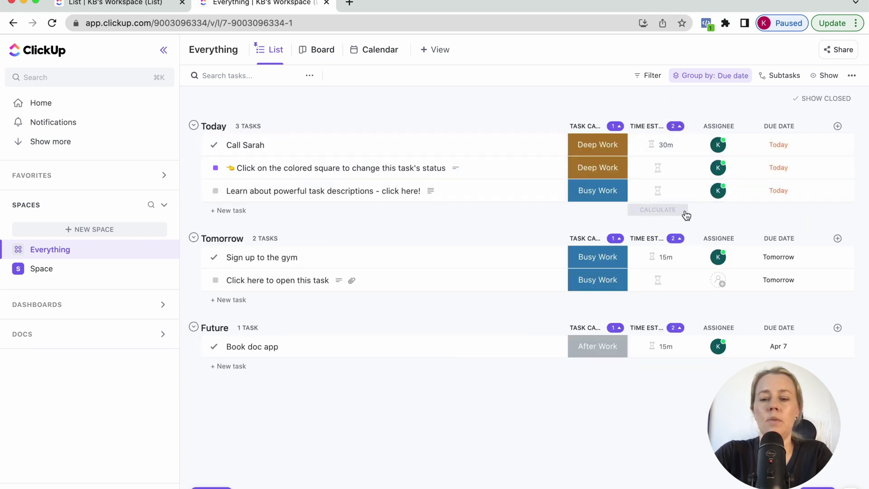
{"action": "left_click", "coordinate": [672, 212]}
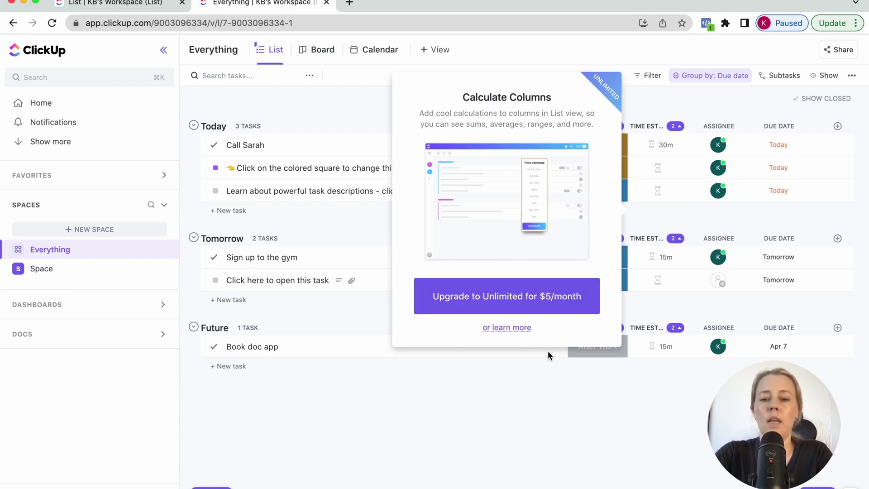
{"action": "left_click", "coordinate": [666, 99]}
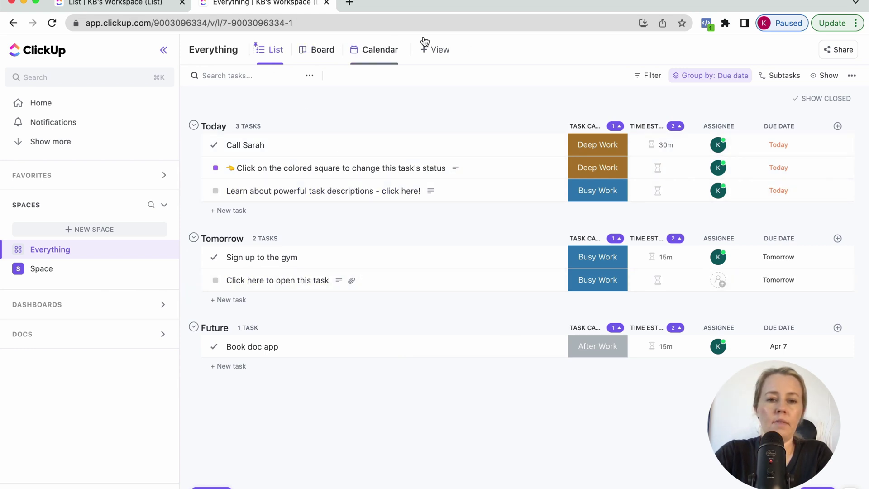
Open the Everything calendar and turn on autosave for that view.
{"action": "left_click", "coordinate": [392, 58]}
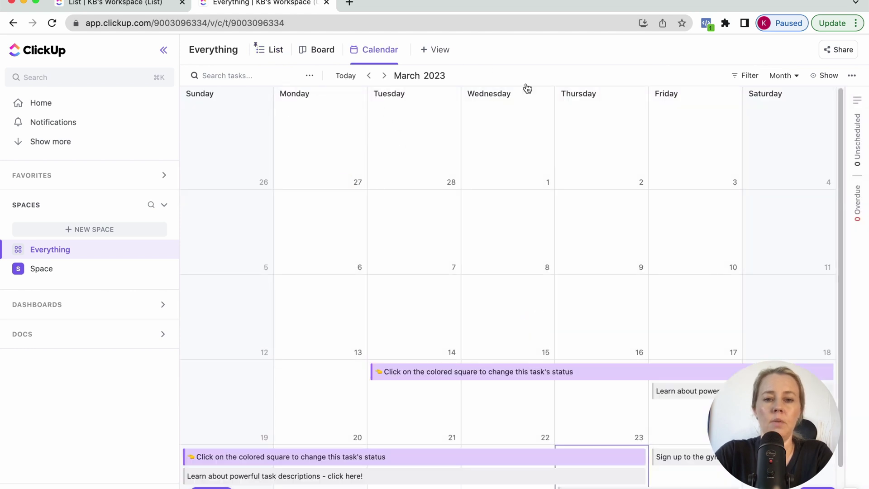
{"action": "left_click", "coordinate": [852, 75]}
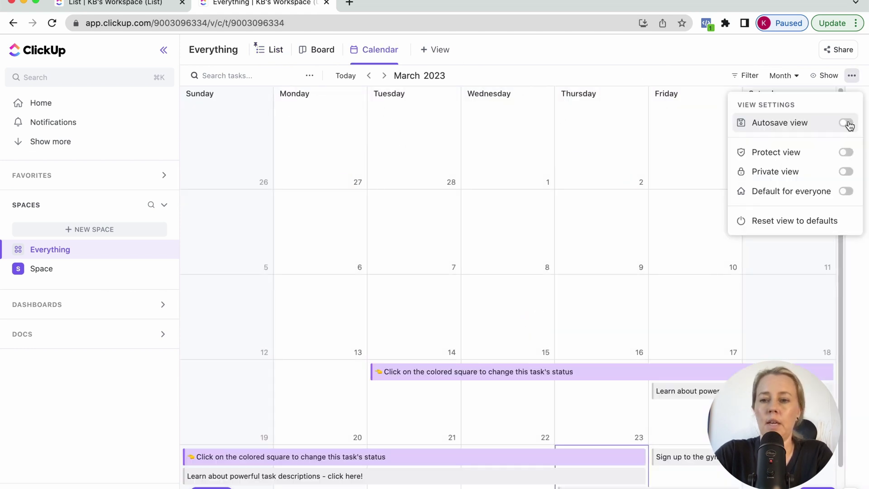
{"action": "left_click", "coordinate": [846, 123]}
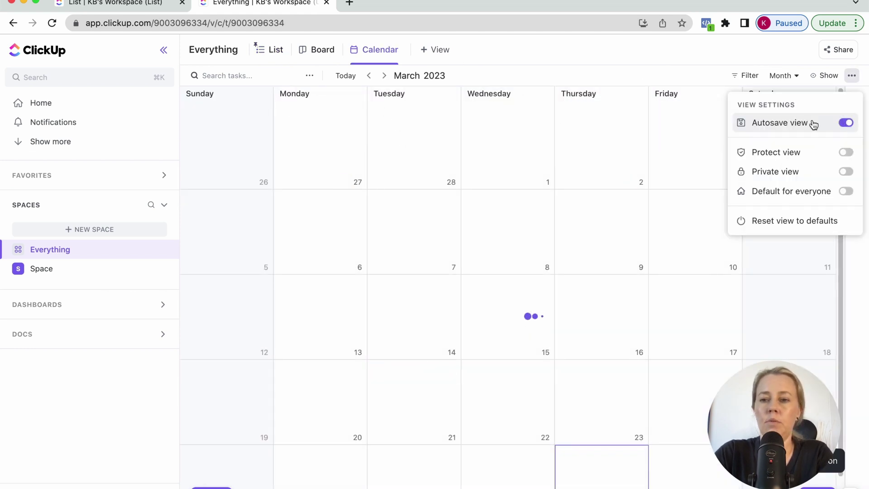
{"action": "left_click", "coordinate": [401, 52]}
{"action": "left_click", "coordinate": [448, 81]}
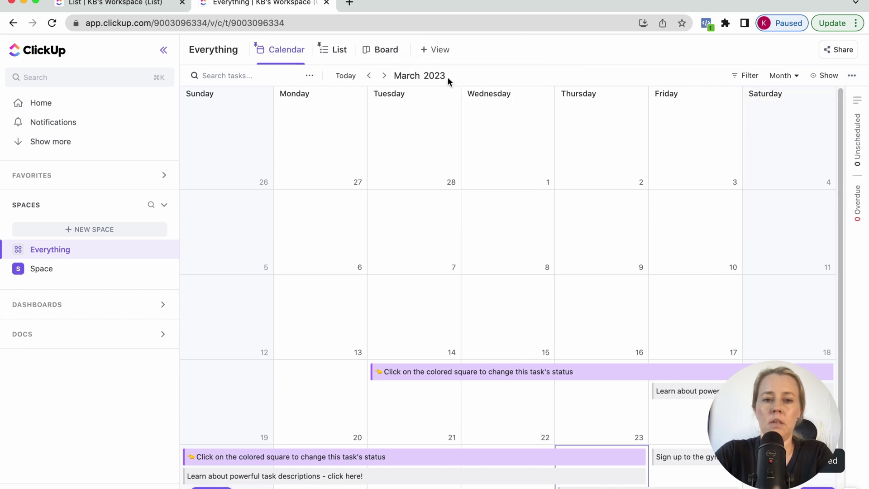
Filter the calendar to show only tasks whose Location/List is Business Todo.
{"action": "left_click", "coordinate": [746, 76]}
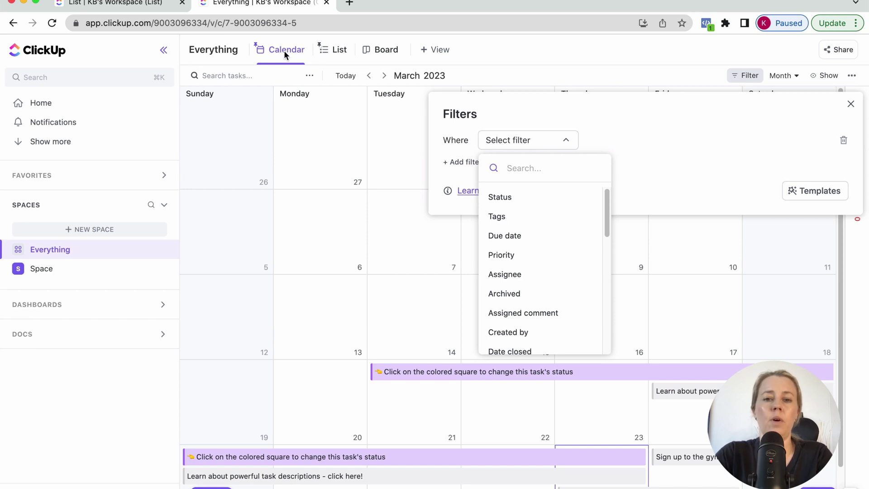
{"action": "type", "text": "lo"}
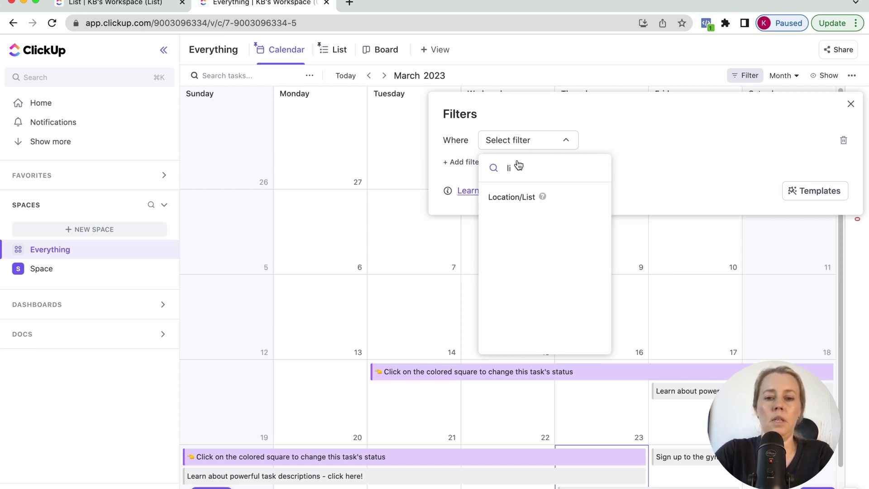
{"action": "left_click", "coordinate": [514, 197]}
{"action": "left_click", "coordinate": [685, 144]}
{"action": "left_click", "coordinate": [699, 194]}
{"action": "left_click", "coordinate": [726, 217]}
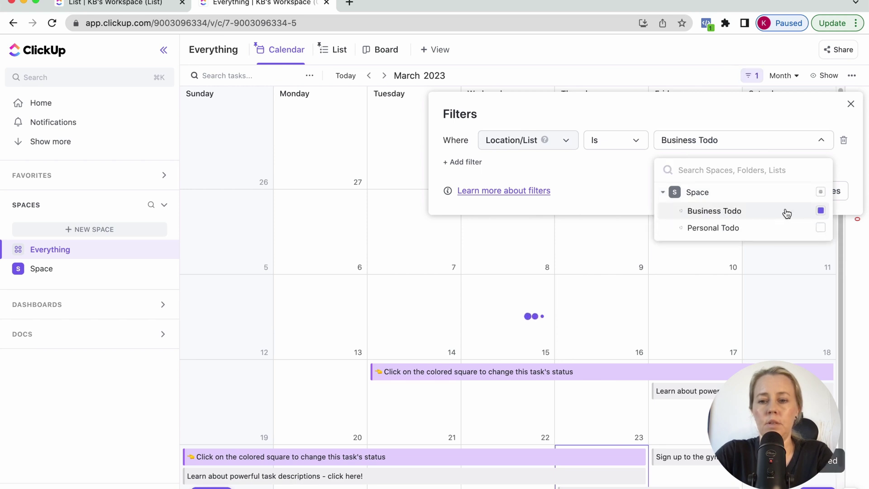
{"action": "left_click", "coordinate": [830, 103]}
{"action": "left_click", "coordinate": [850, 104]}
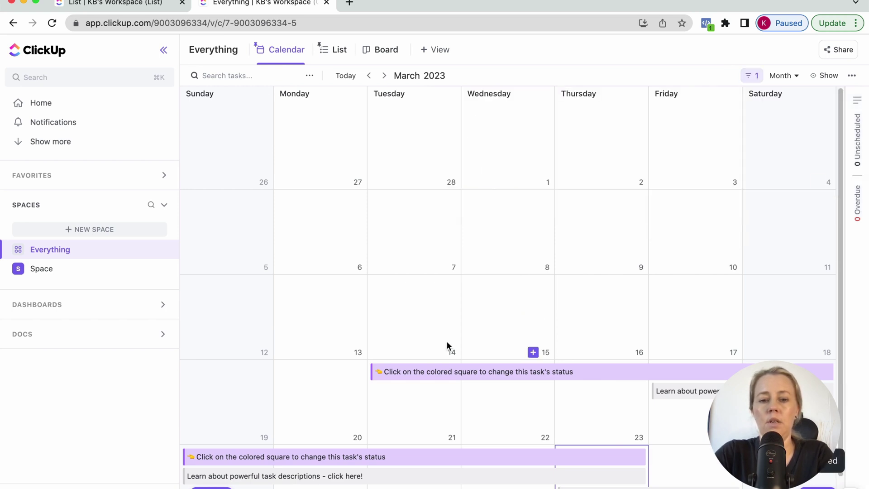
Reschedule the "Click on the colored square to change this task's status" task to March 13–22 in the calendar, and return to the list view.
{"action": "scroll", "coordinate": [385, 371], "scroll_direction": "down", "scroll_amount": 2}
{"action": "left_click_drag", "start_coordinate": [379, 331], "coordinate": [304, 265]}
{"action": "scroll", "coordinate": [344, 304], "scroll_direction": "up", "scroll_amount": 2}
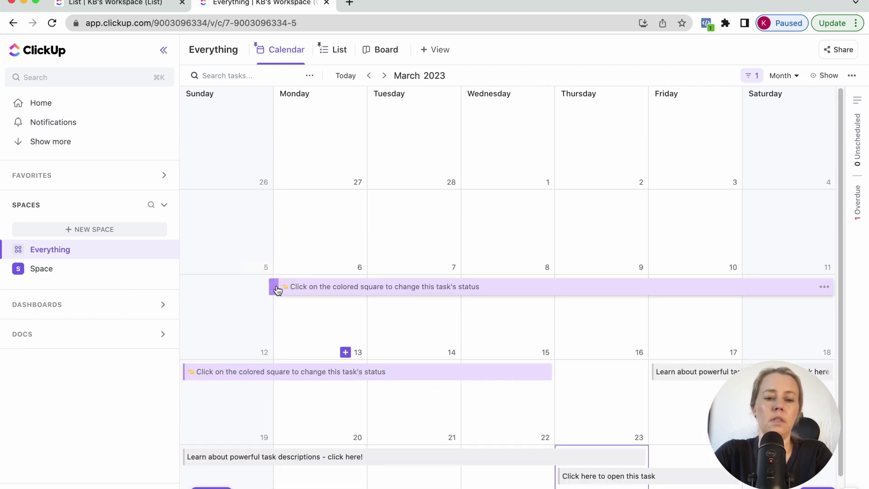
{"action": "left_click", "coordinate": [333, 50]}
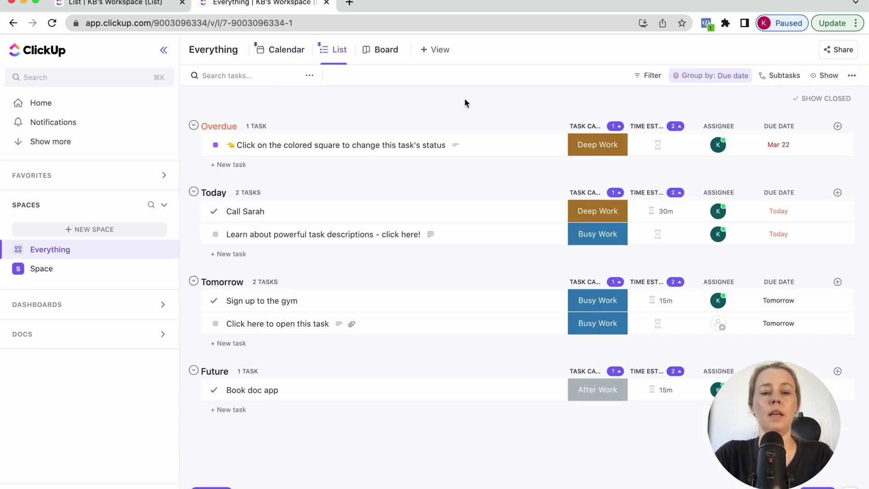